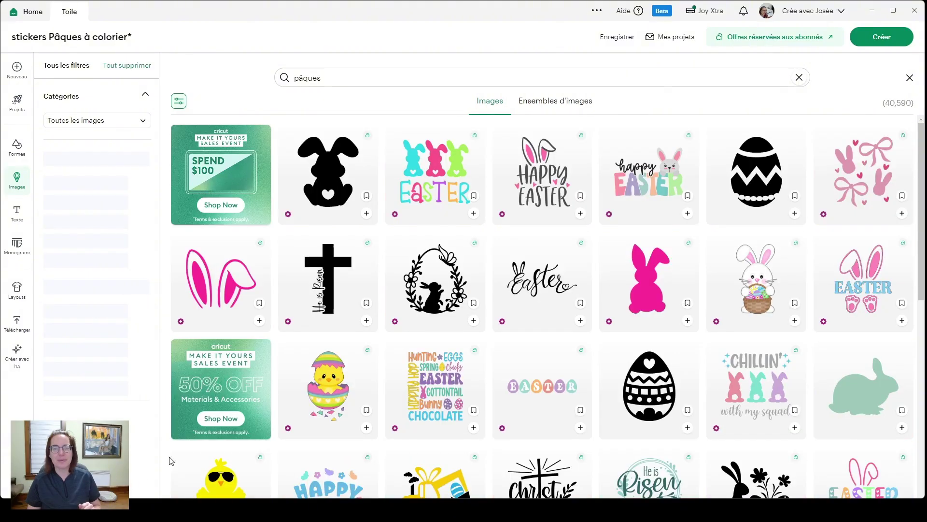
- Search the image library for "lapin de pâques"
left_click(339, 78)
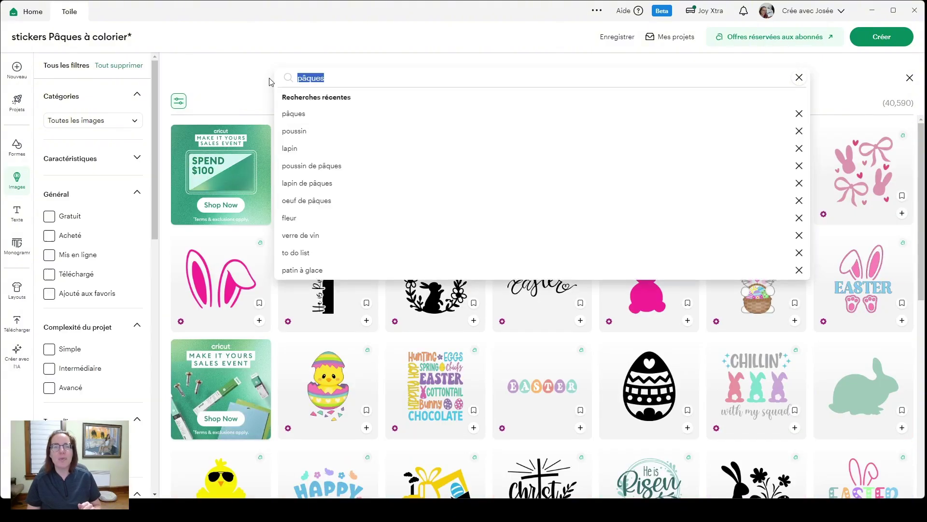
type("lapin")
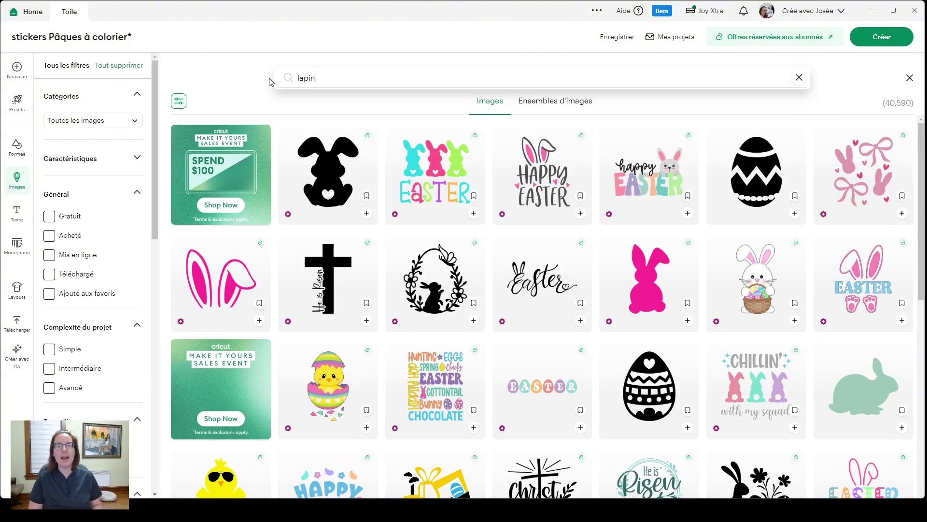
type(" de pâques")
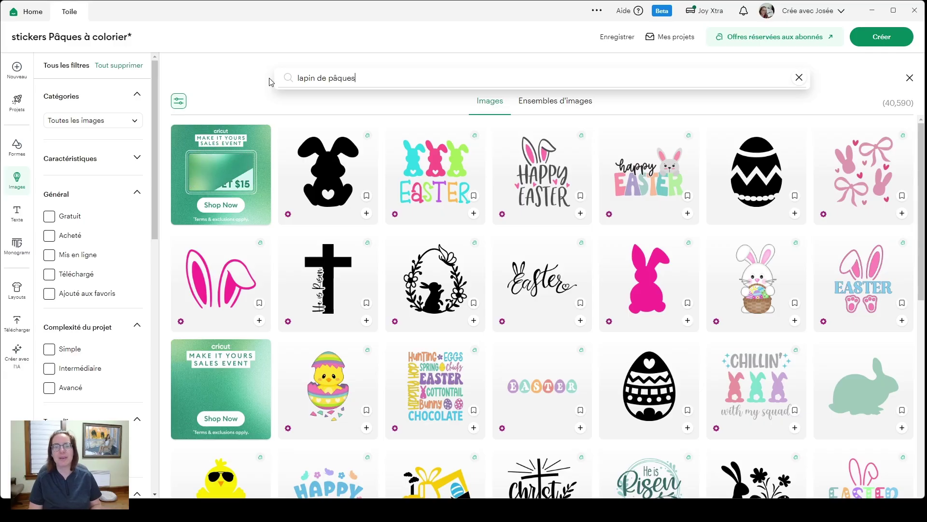
key("Return")
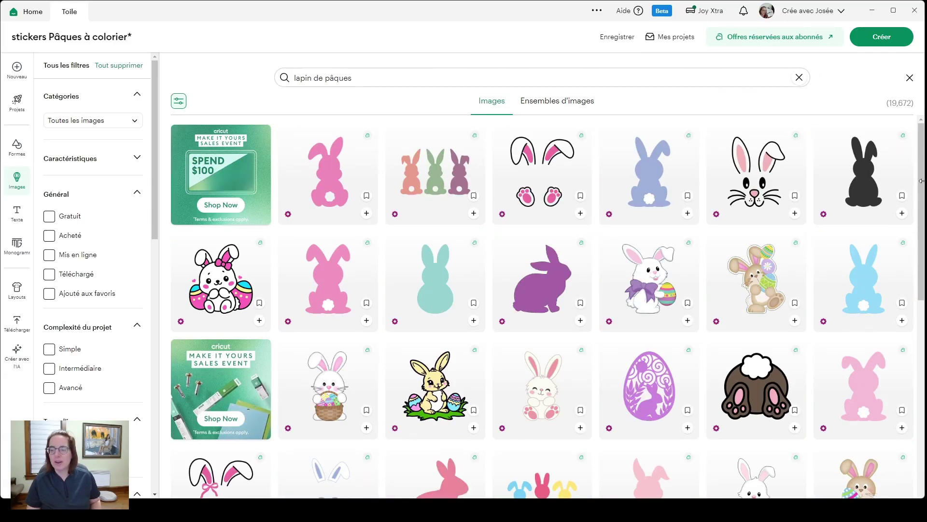
- Find the black outline drawing of a bunny in an Easter egg basket among the results and add it to the canvas
left_click_drag(921, 212, 924, 211)
scroll(913, 183, "down", 5)
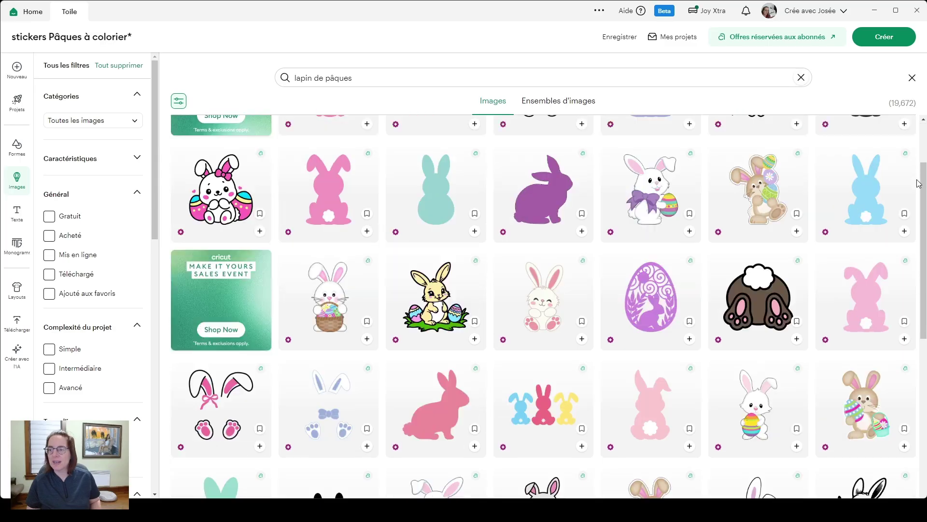
scroll(914, 184, "down", 4)
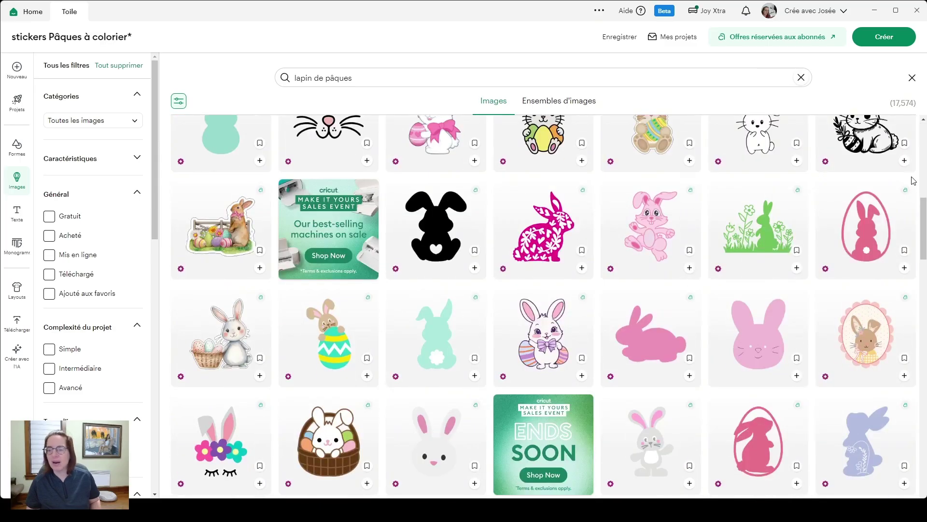
scroll(910, 180, "down", 2)
scroll(910, 181, "down", 3)
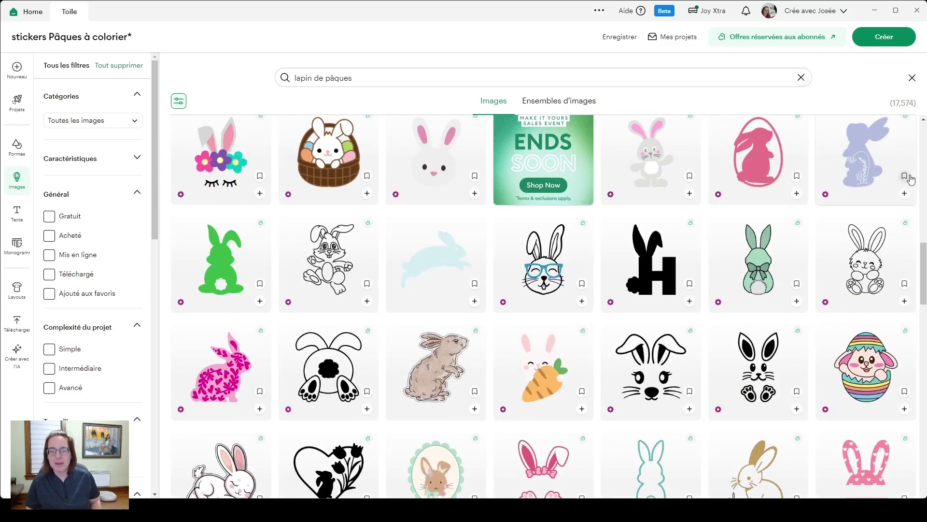
scroll(910, 180, "down", 5)
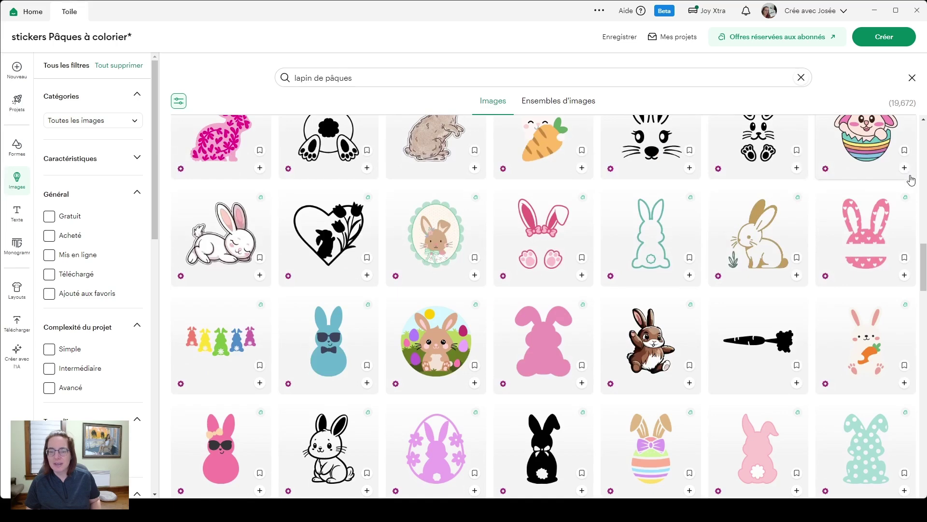
scroll(910, 180, "down", 6)
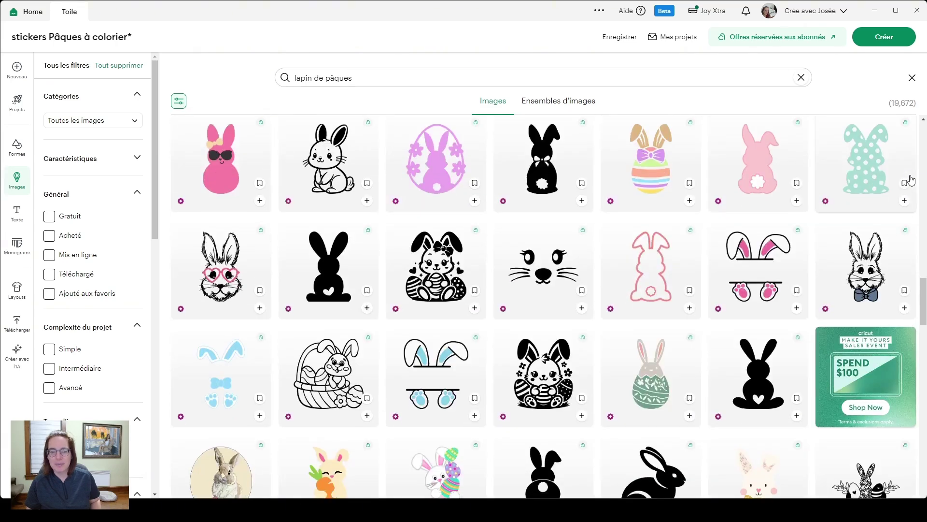
scroll(910, 180, "down", 1)
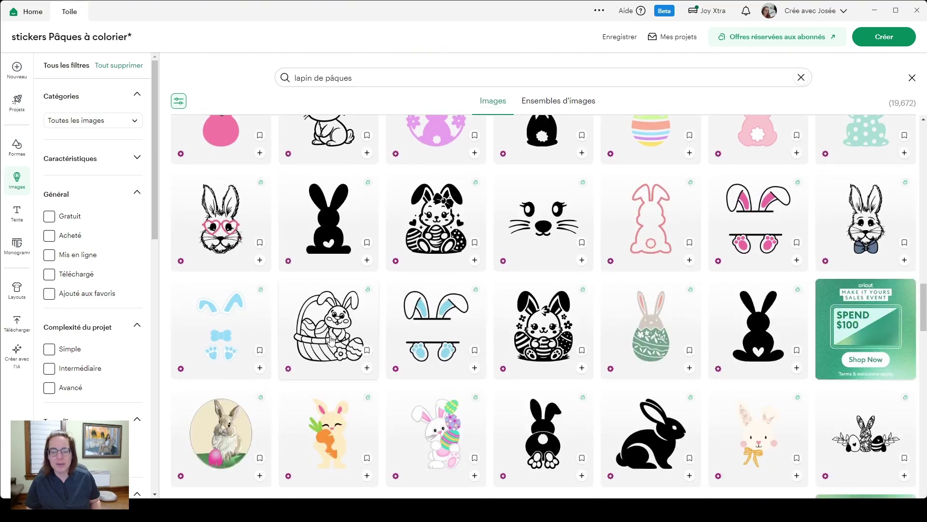
left_click(368, 369)
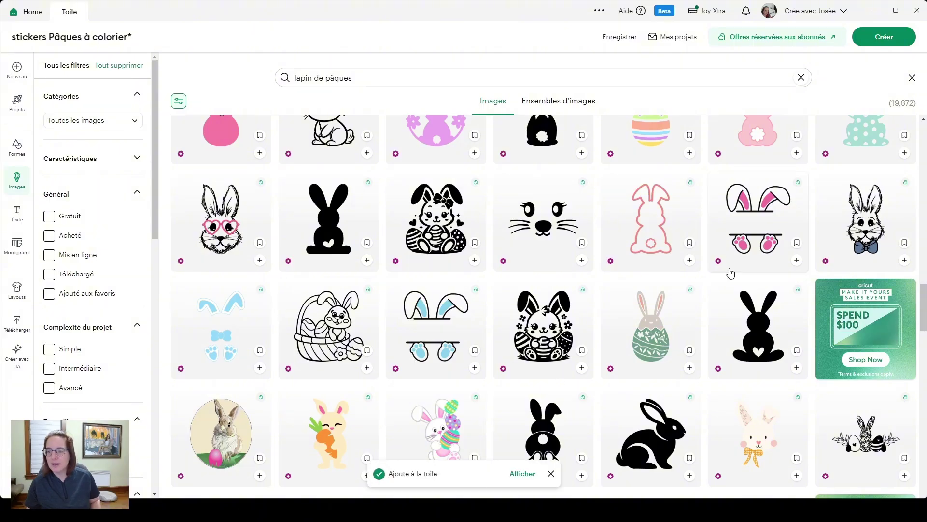
- Find the outline drawing of a front-facing bunny holding a small decorated egg and add it to the canvas
scroll(730, 270, "down", 3)
scroll(730, 270, "down", 8)
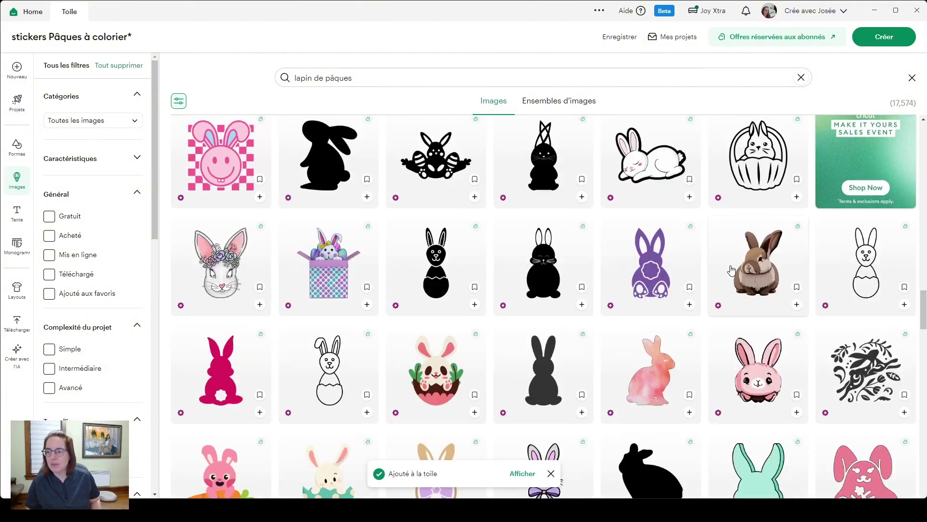
scroll(730, 270, "down", 8)
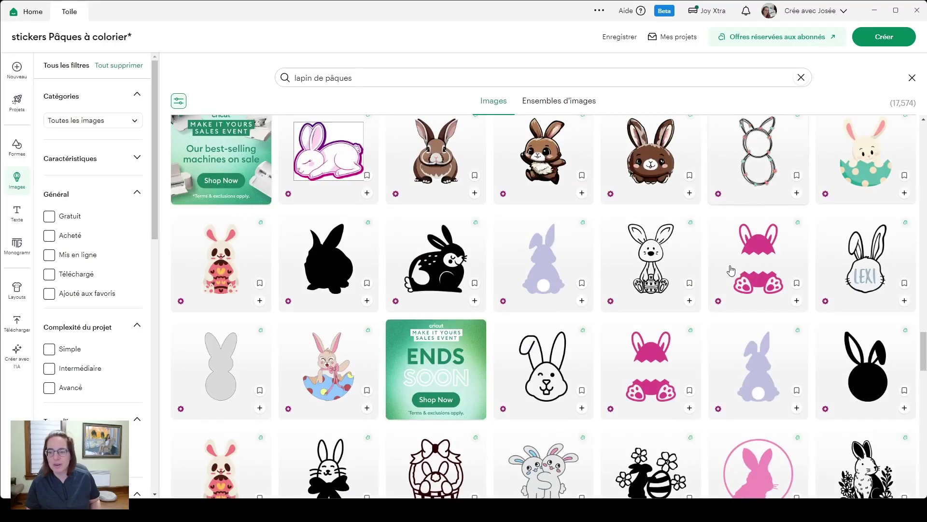
scroll(732, 270, "down", 10)
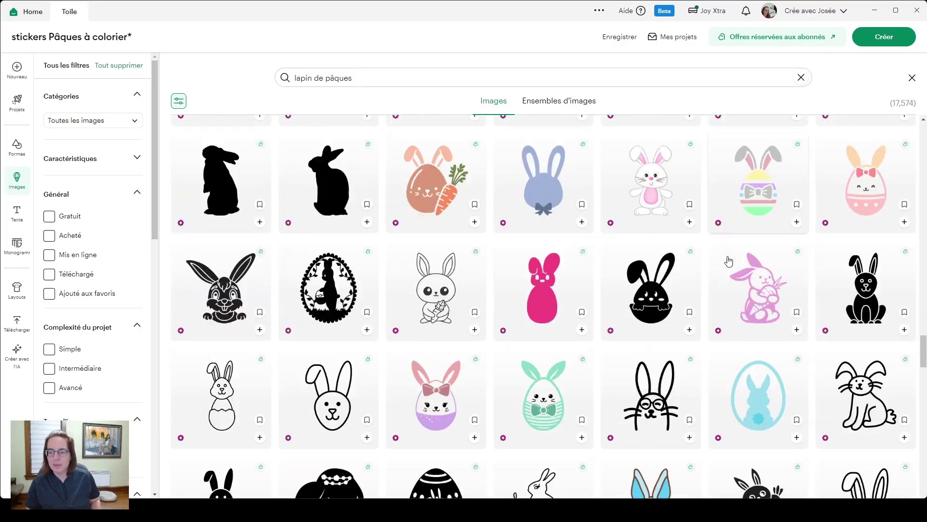
scroll(729, 261, "down", 10)
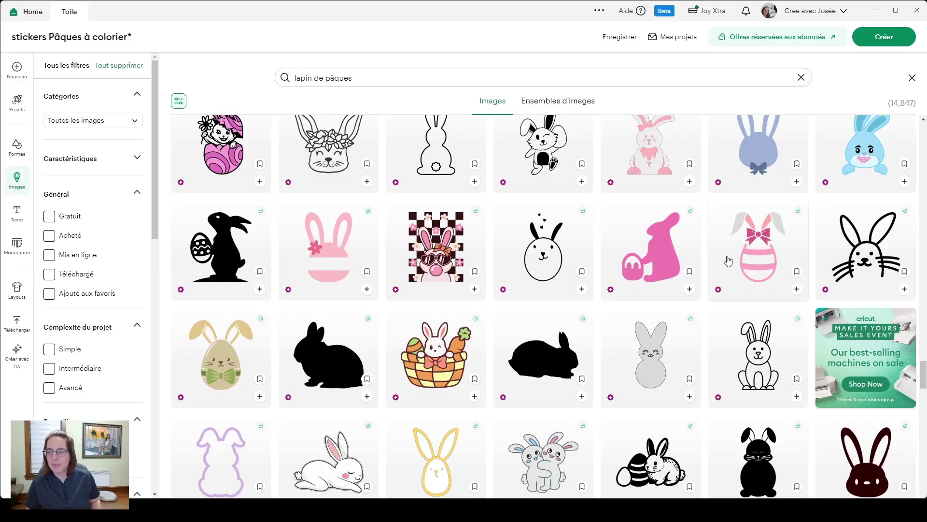
scroll(728, 262, "down", 3)
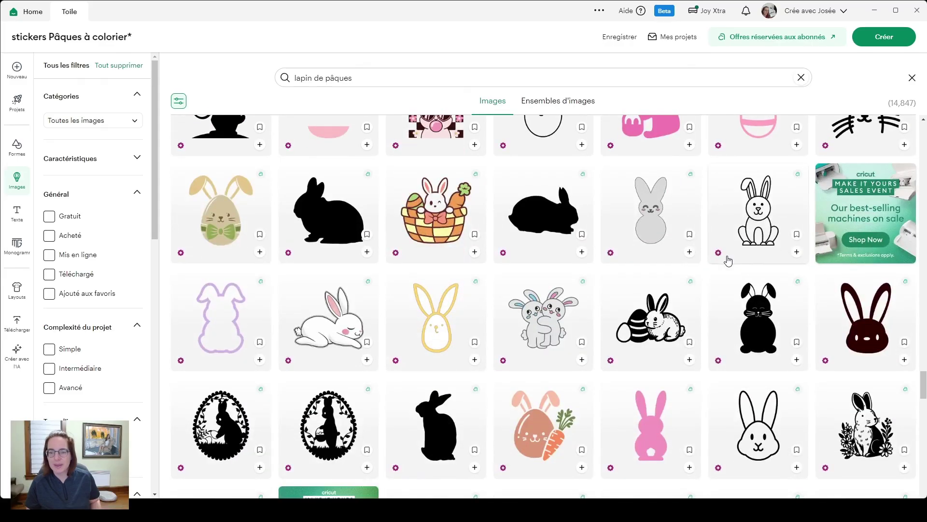
scroll(728, 261, "down", 4)
scroll(728, 259, "down", 7)
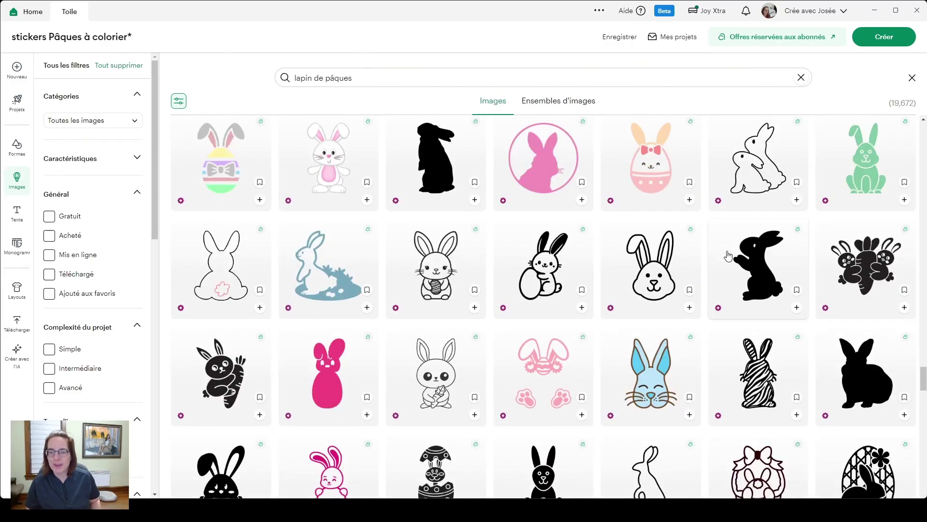
scroll(728, 258, "down", 1)
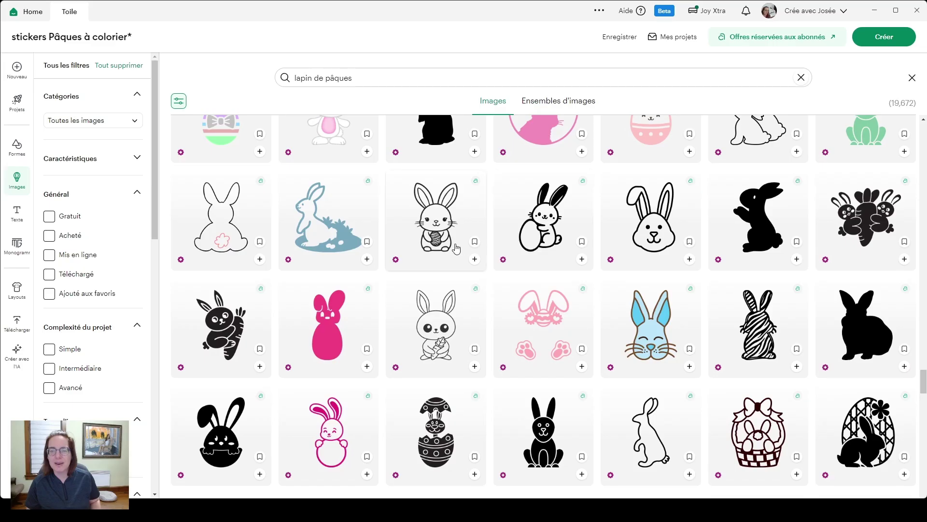
left_click(474, 260)
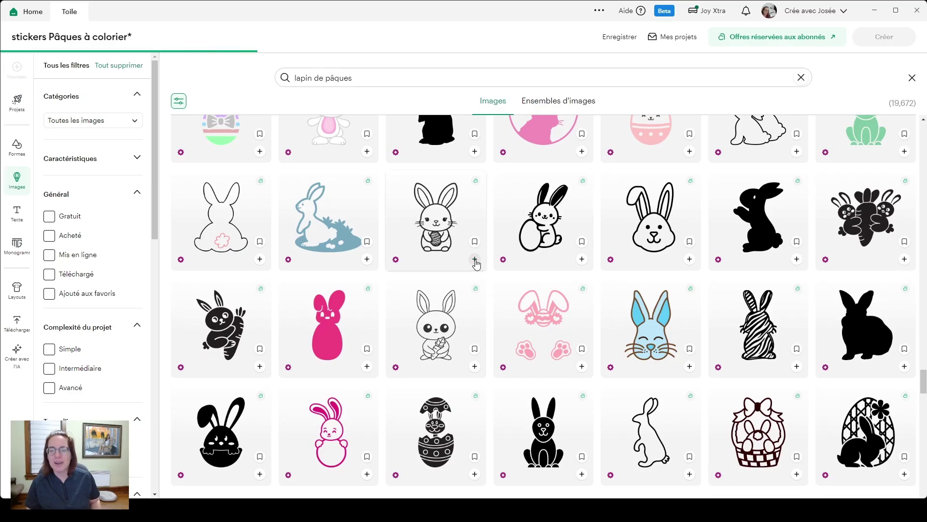
- Return to the canvas and separate the overlapping bunnies, with the basket bunny and the standing bunny on opposite sides of the wavy-band egg
left_click(912, 78)
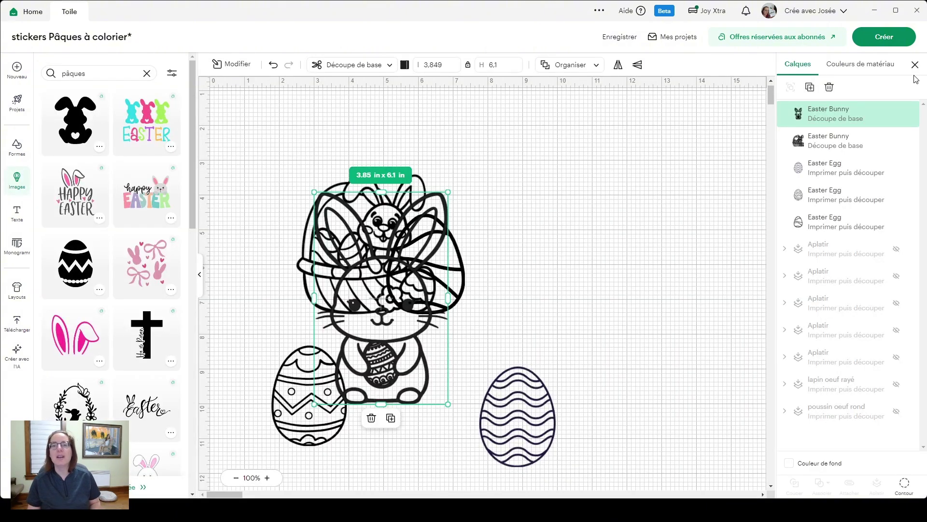
left_click_drag(389, 273, 626, 161)
left_click_drag(418, 251, 343, 202)
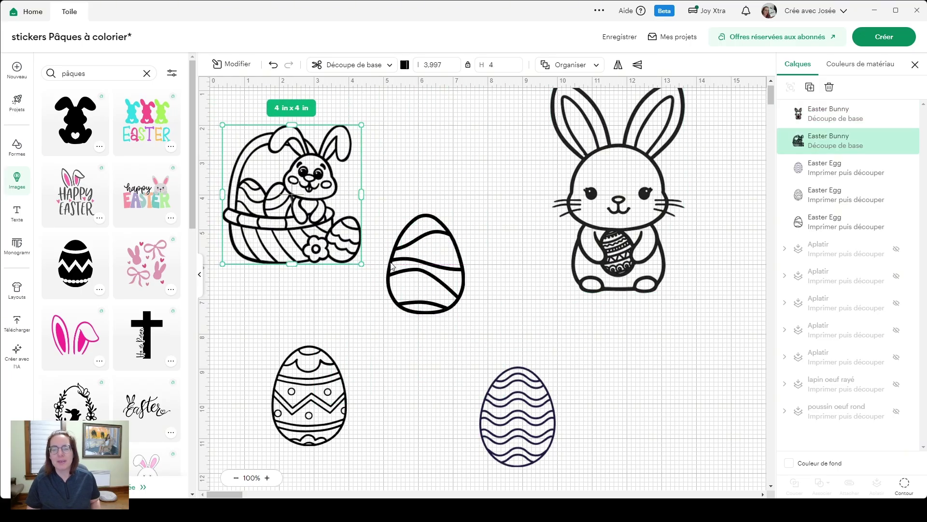
- Check the wavy-band egg's size and scale the standing bunny proportionally to about the same height, 2.9 in
left_click(445, 266)
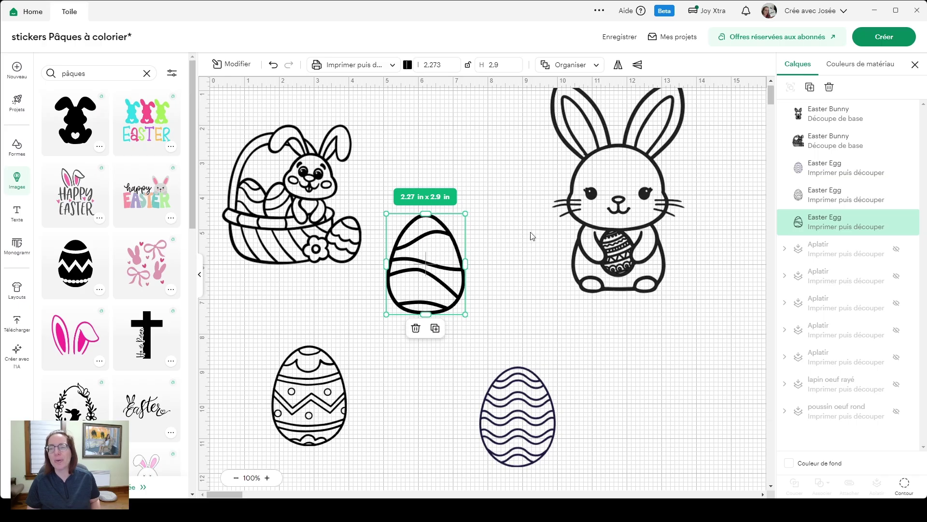
left_click(605, 236)
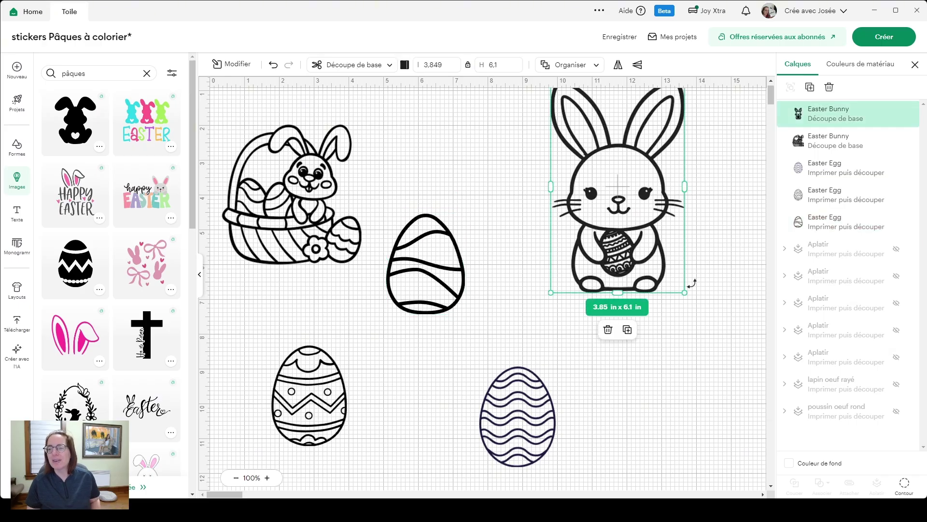
left_click_drag(683, 293, 607, 178)
left_click(667, 208)
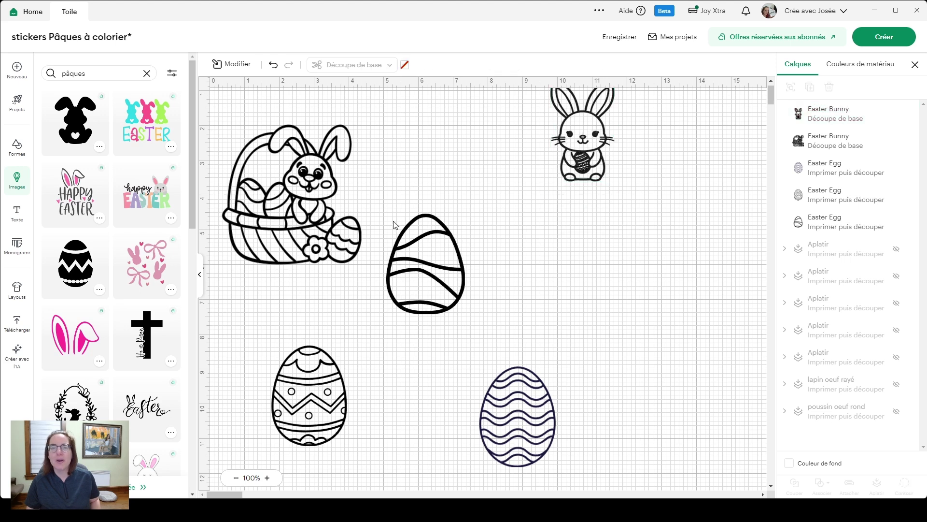
- Try a height of 2.9 in on the basket bunny with its proportions unlocked, and undo the resize
left_click(284, 246)
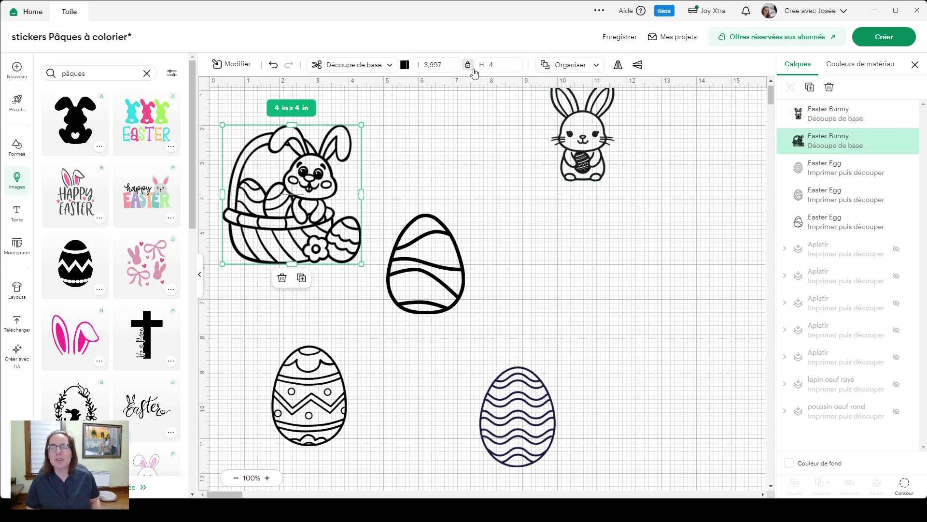
left_click(467, 67)
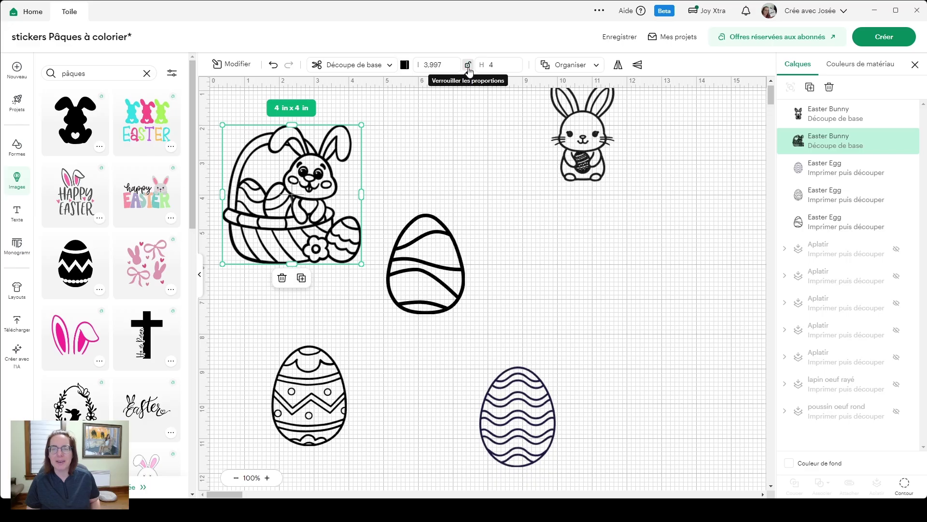
left_click(499, 65)
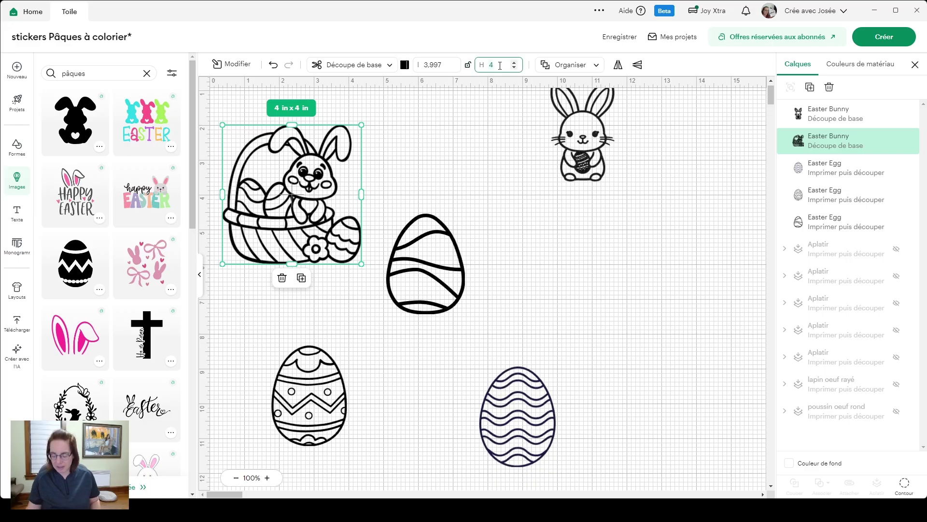
type("2")
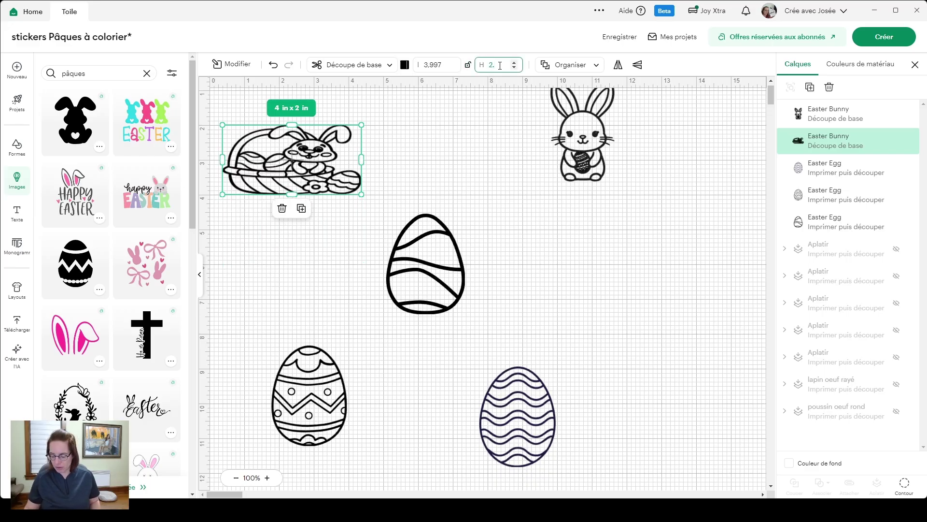
type(".9")
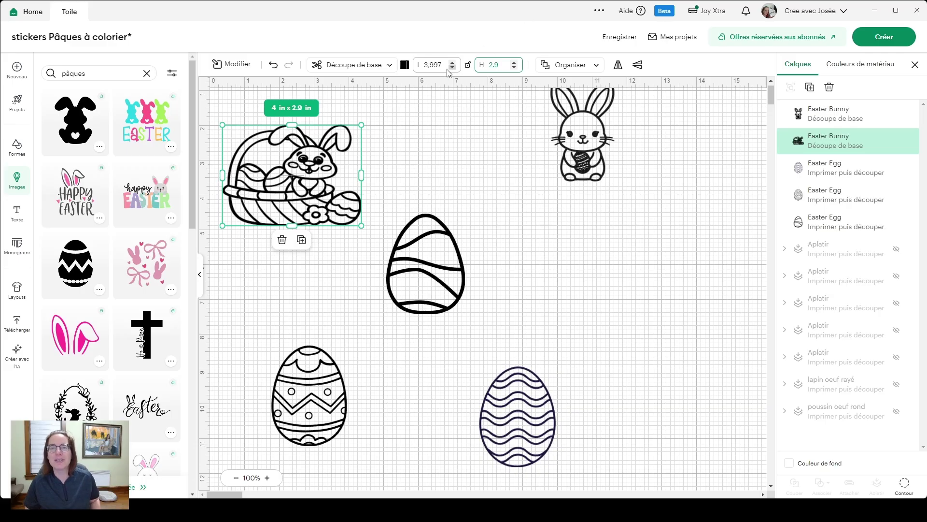
left_click(273, 65)
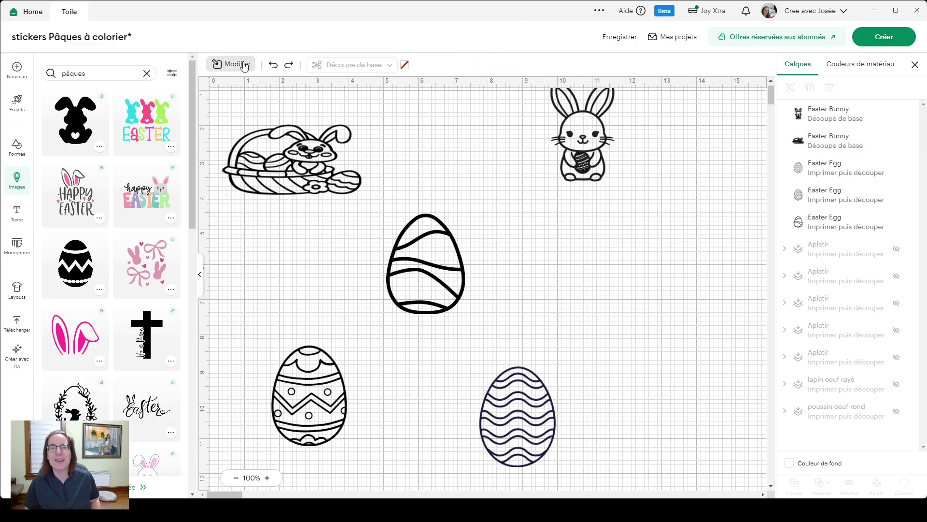
left_click(274, 65)
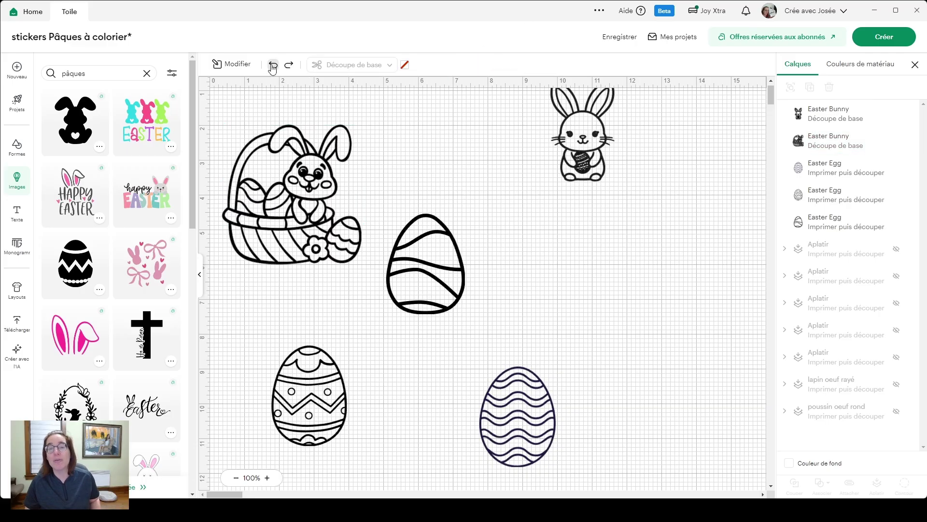
- Set the basket bunny's height to 2.9 in with its proportions locked
left_click(309, 194)
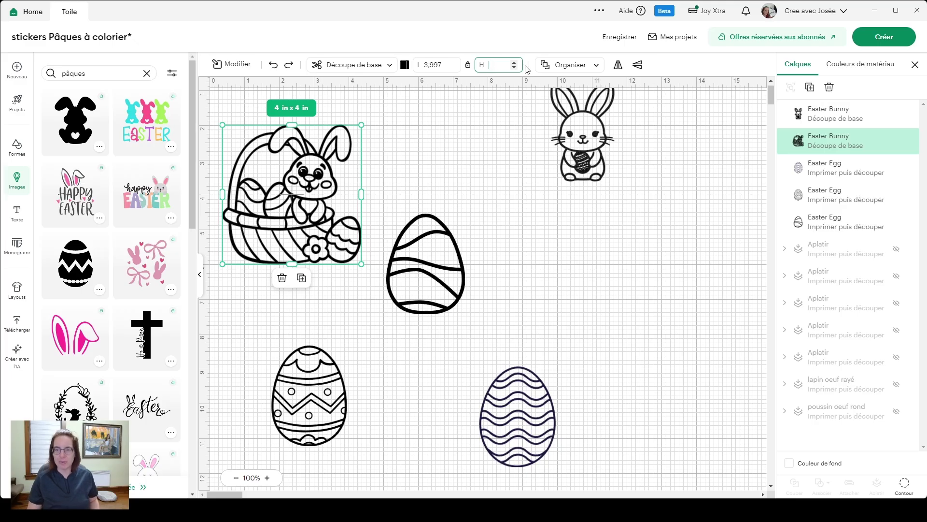
type(".9")
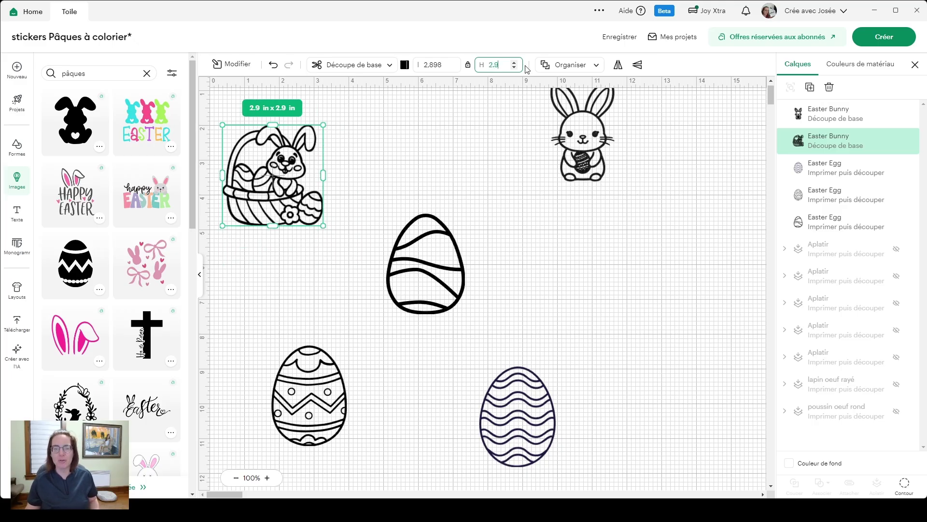
left_click(599, 287)
- Move the standing bunny down fully into view and shift the basket bunny about 1 in to the right, level with it
left_click_drag(585, 135, 546, 176)
left_click(265, 184)
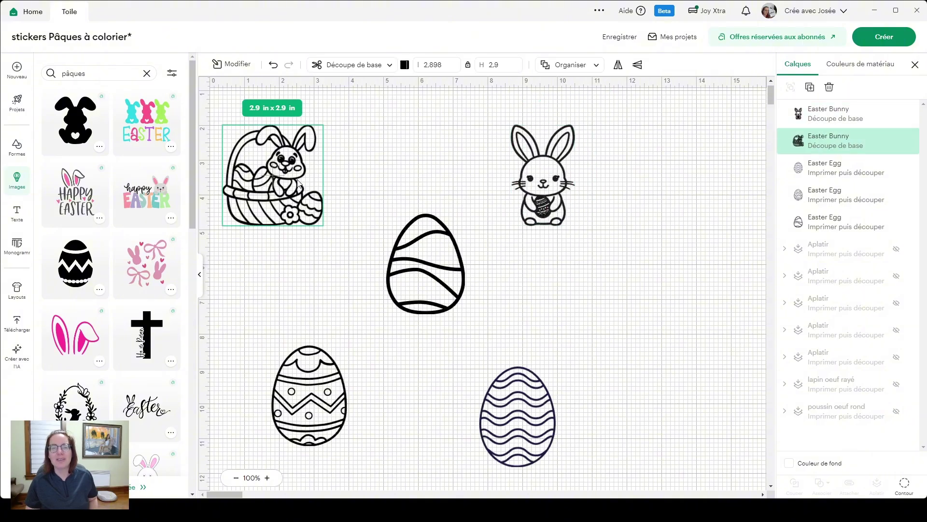
left_click_drag(299, 184, 334, 184)
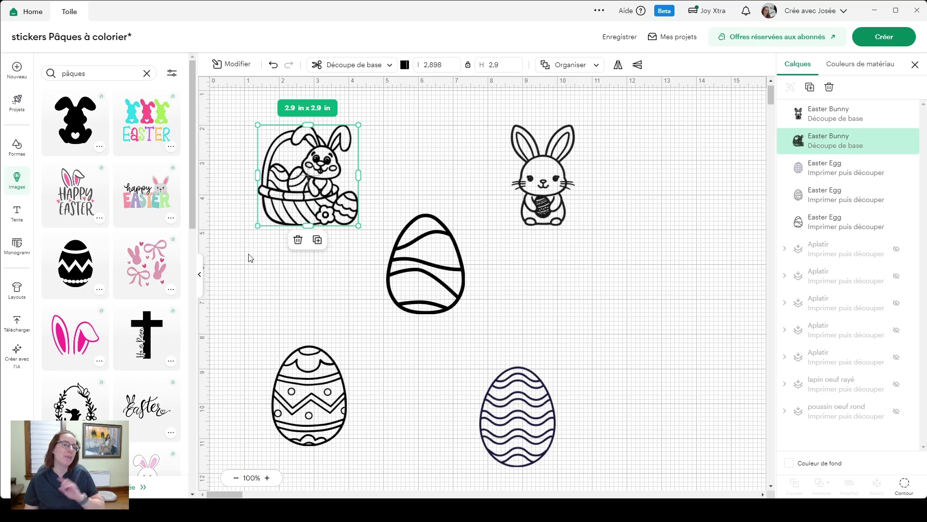
- Create a 0.05 in rounded offset around the basket bunny and hide all of the offset's inner contours
left_click(233, 66)
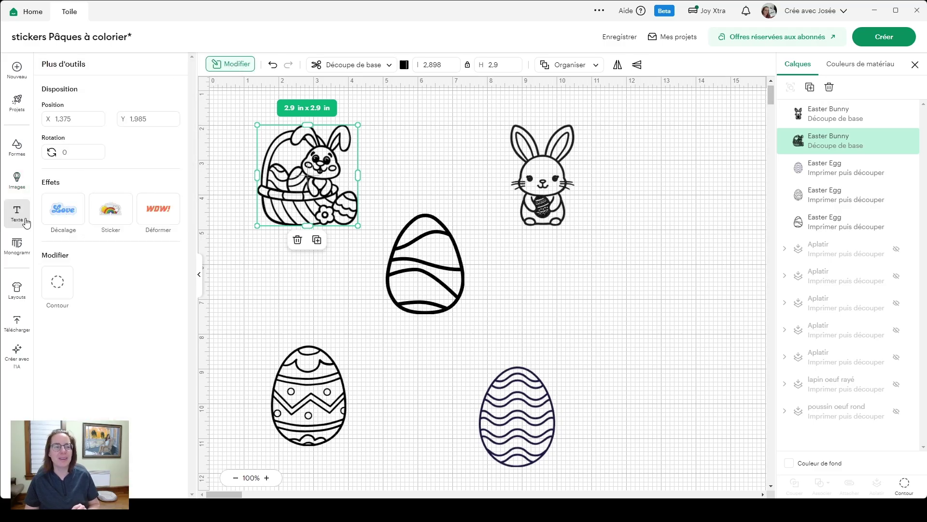
left_click(67, 213)
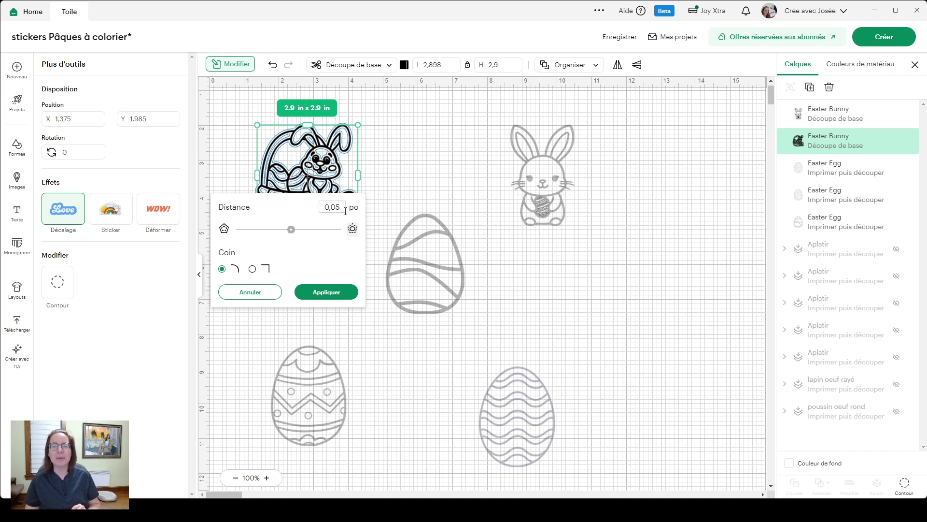
left_click(331, 292)
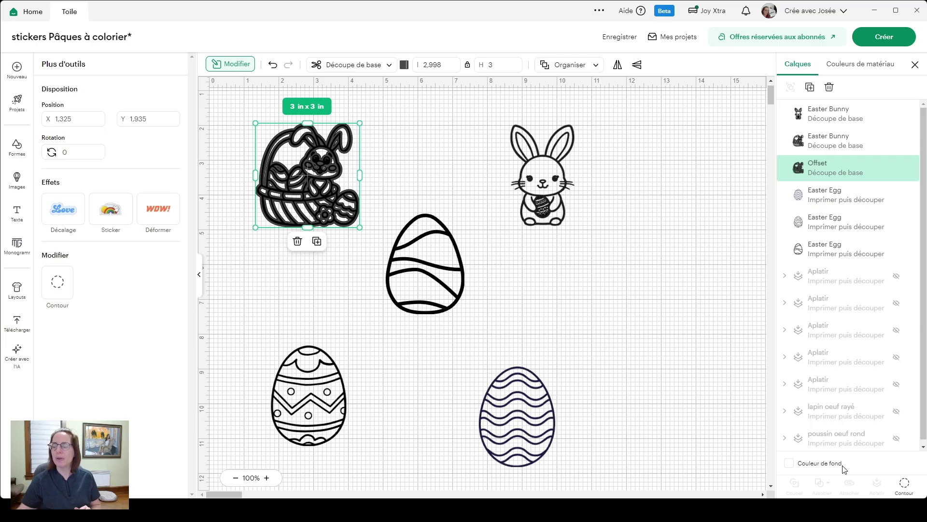
left_click(905, 484)
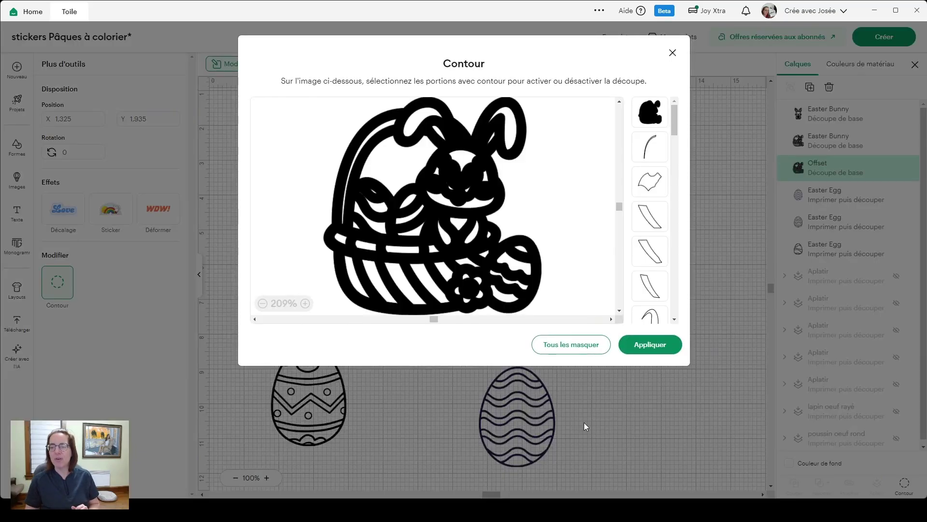
left_click(561, 349)
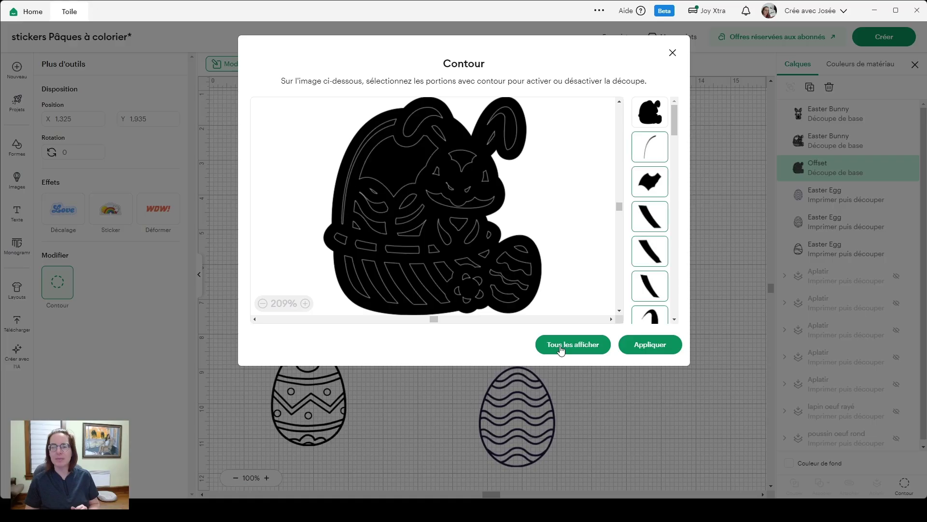
left_click(652, 344)
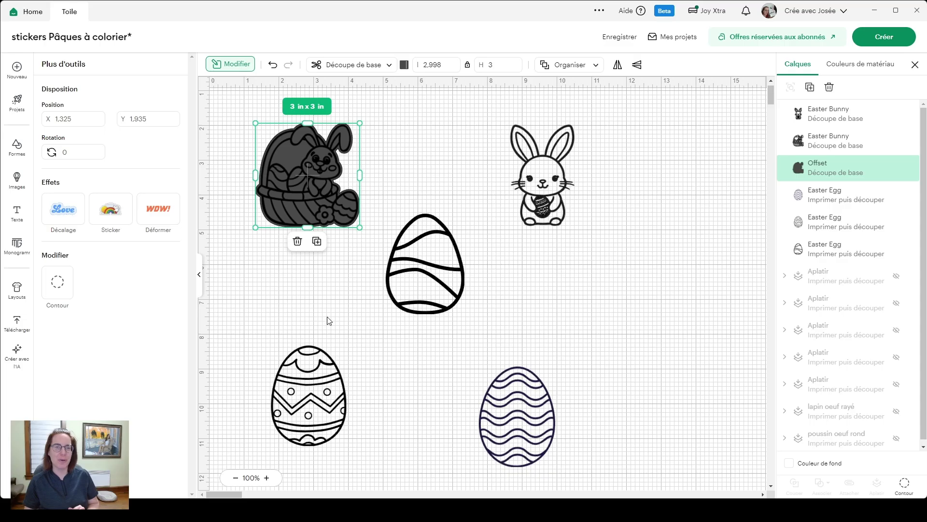
- Colour the basket bunny's offset white and flatten it together with the bunny drawing
left_click(404, 66)
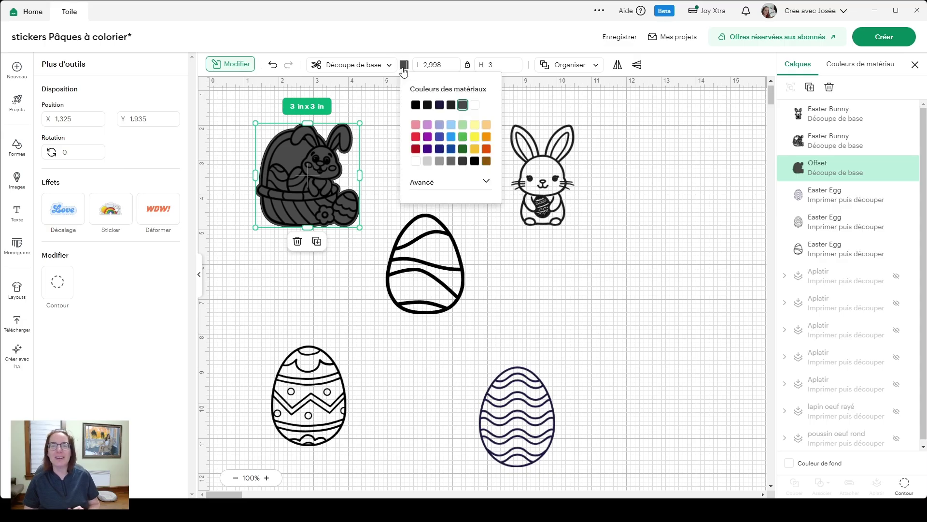
left_click(474, 106)
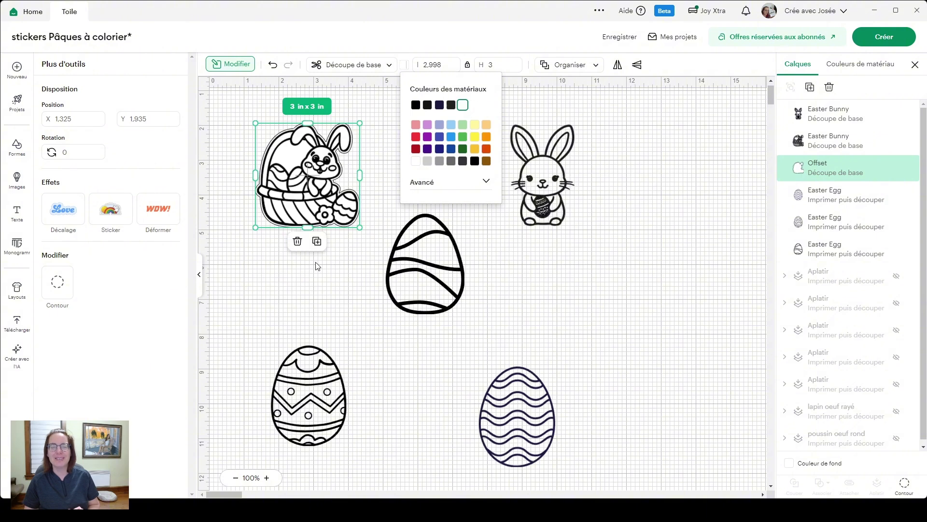
left_click(824, 139, "shift")
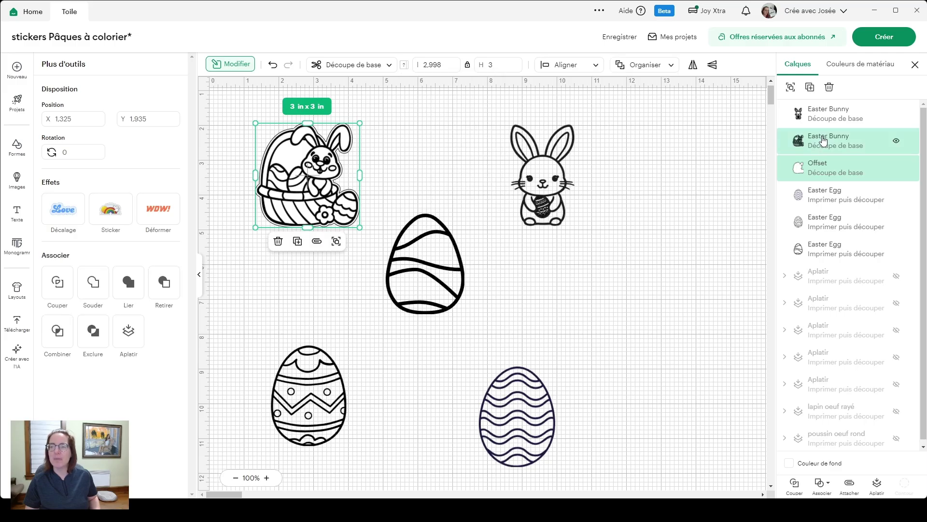
left_click(877, 483)
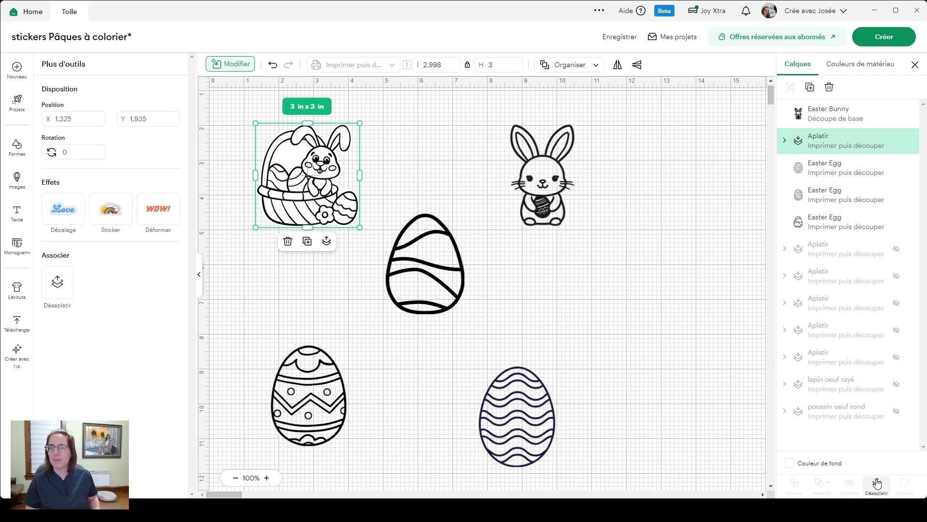
- Rename the basket bunny's flattened layer as "lapin pâques panier"
right_click(818, 139)
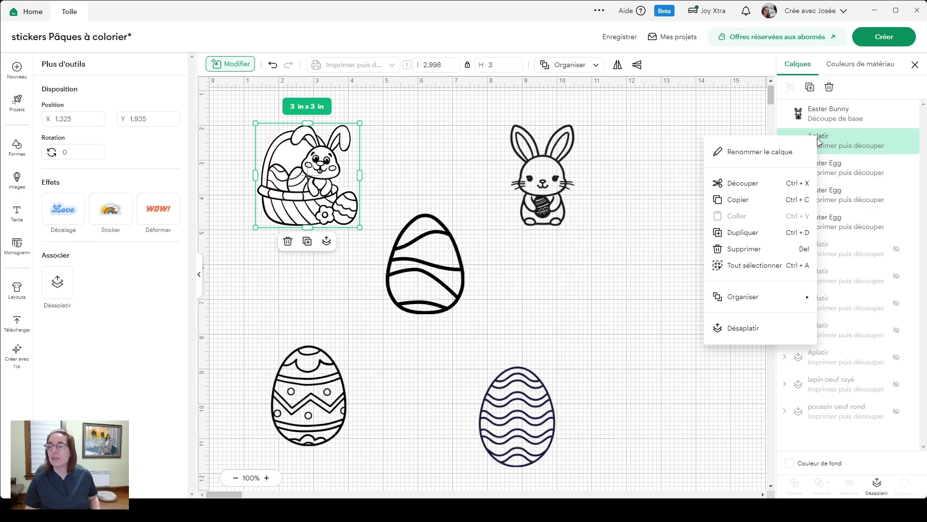
left_click(776, 151)
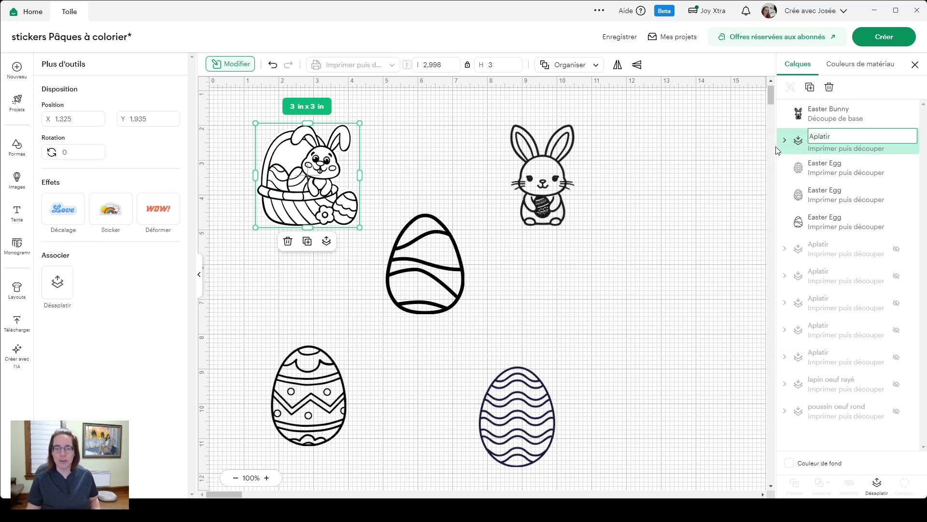
type("lapin")
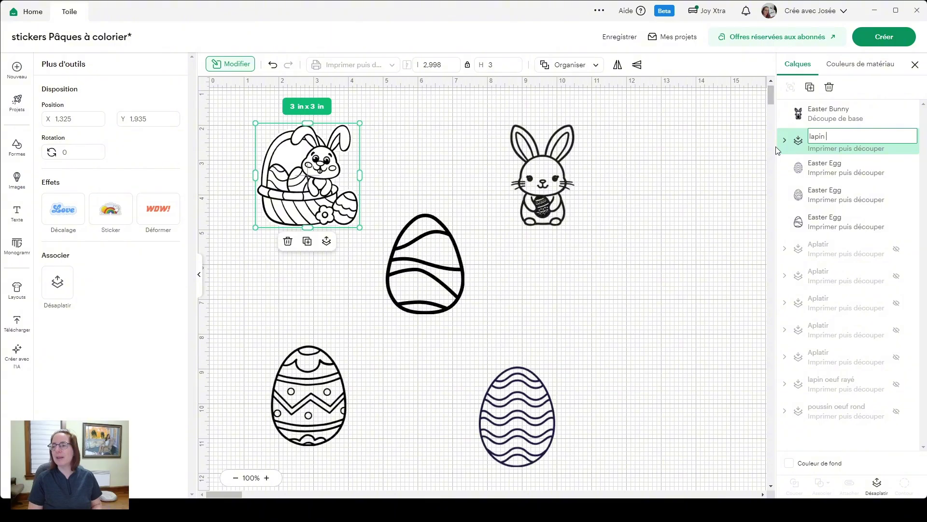
type(" pâques pan")
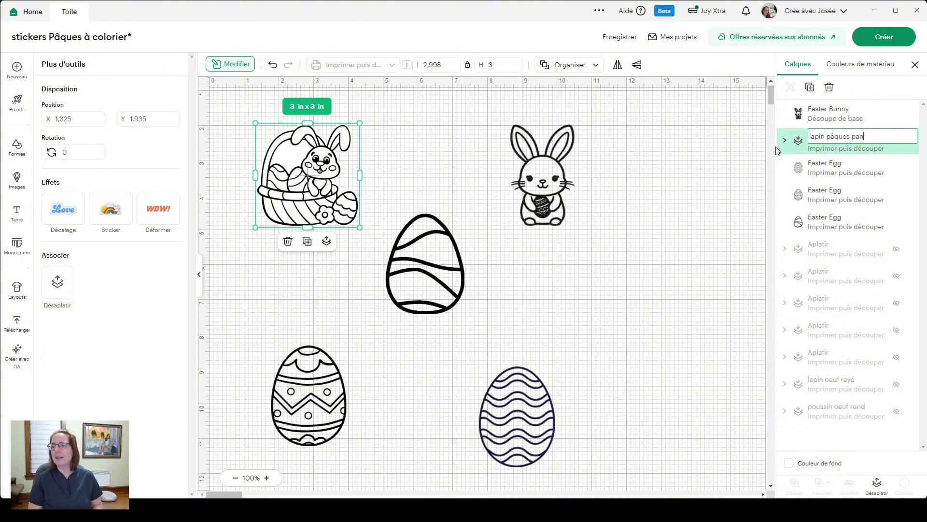
type("ier")
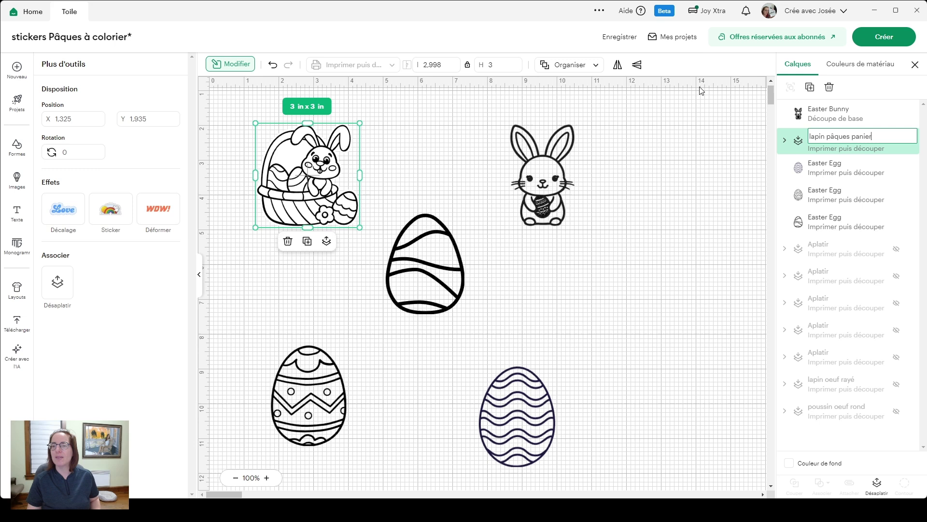
left_click(654, 200)
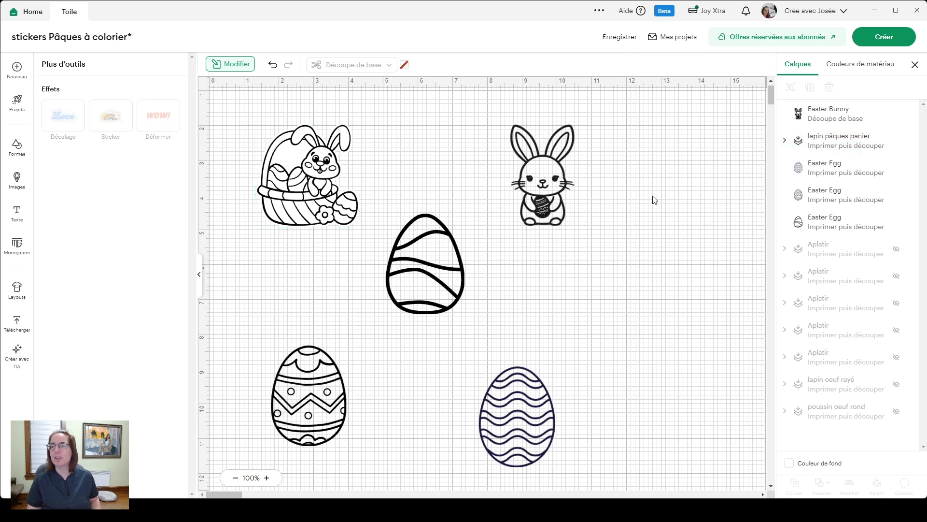
- Create a 0.05 in rounded offset around the standing bunny and hide all of the offset's inner contours
left_click(550, 192)
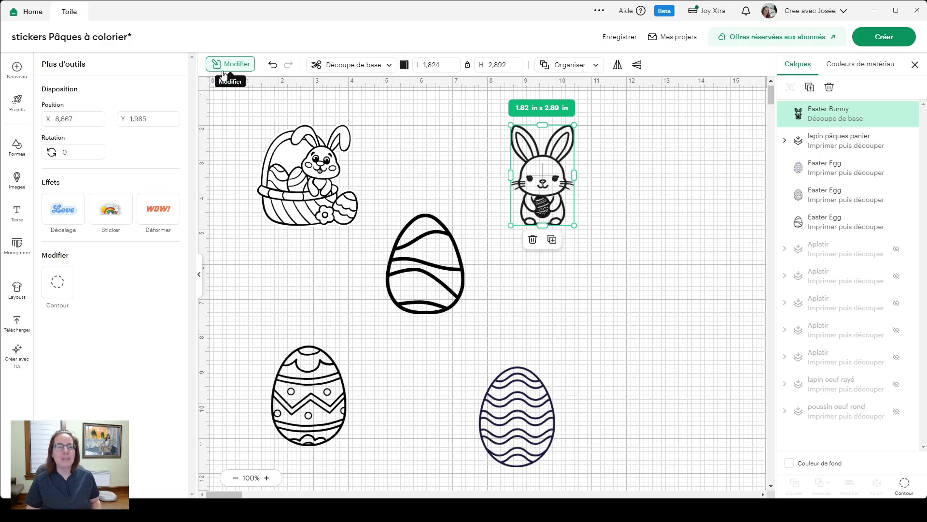
left_click(65, 213)
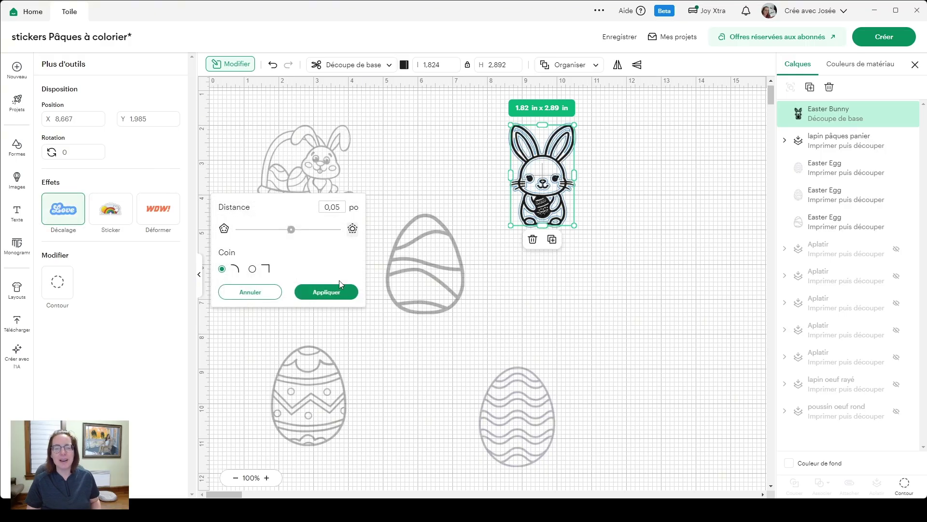
left_click(324, 292)
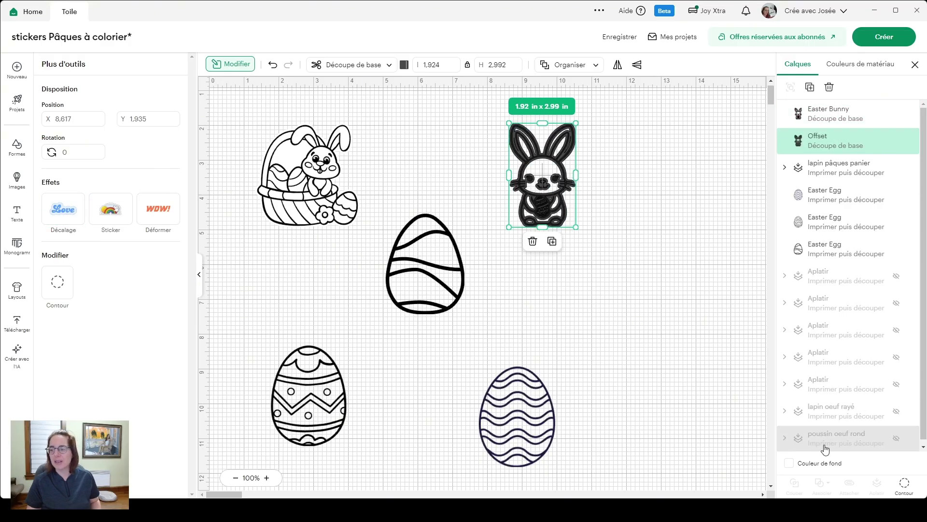
left_click(904, 484)
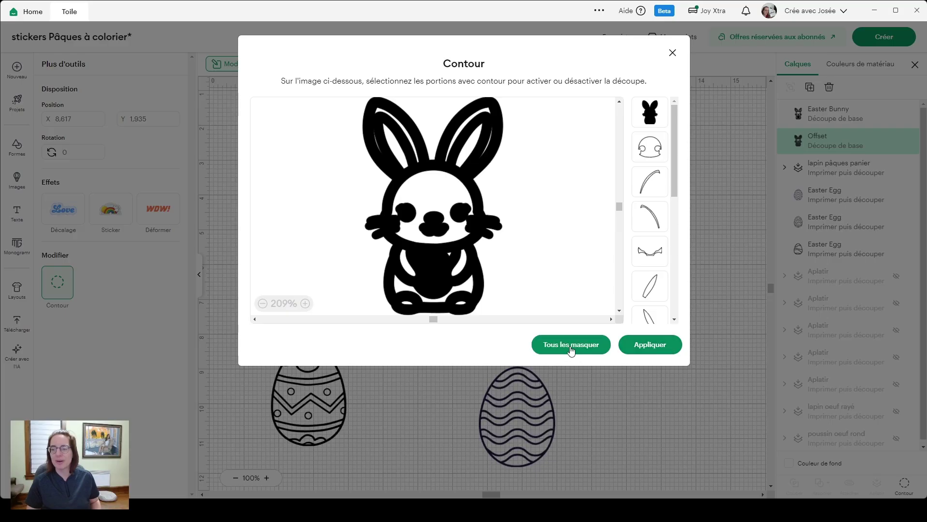
left_click(567, 345)
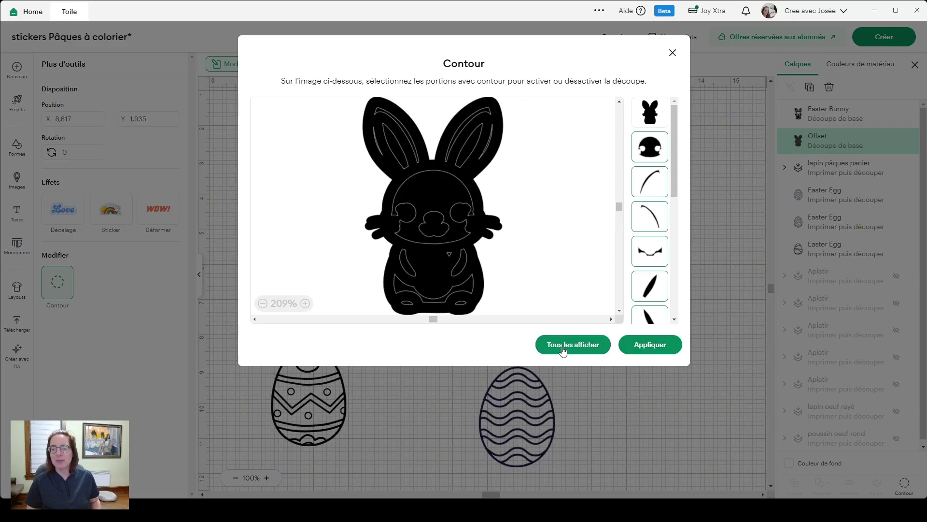
left_click(650, 346)
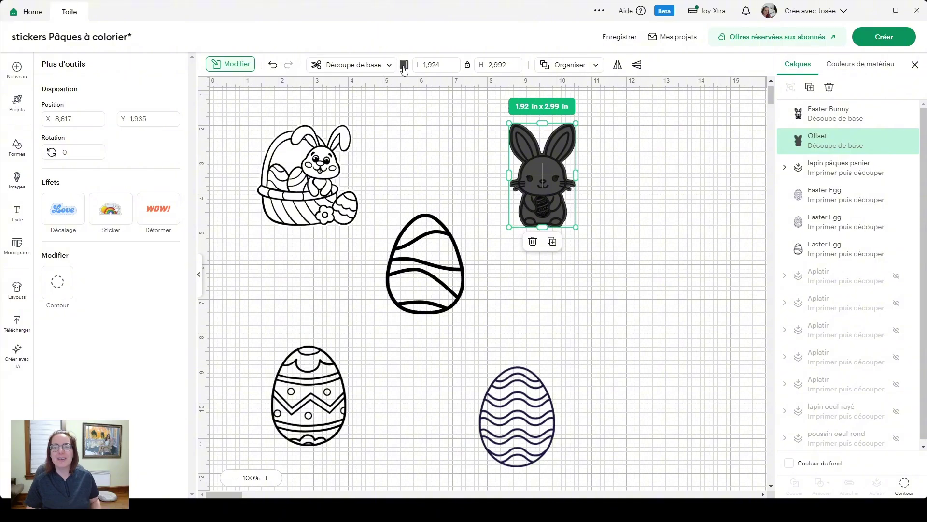
- Colour the standing bunny's offset white and flatten it together with the bunny drawing
left_click(404, 66)
left_click(475, 106)
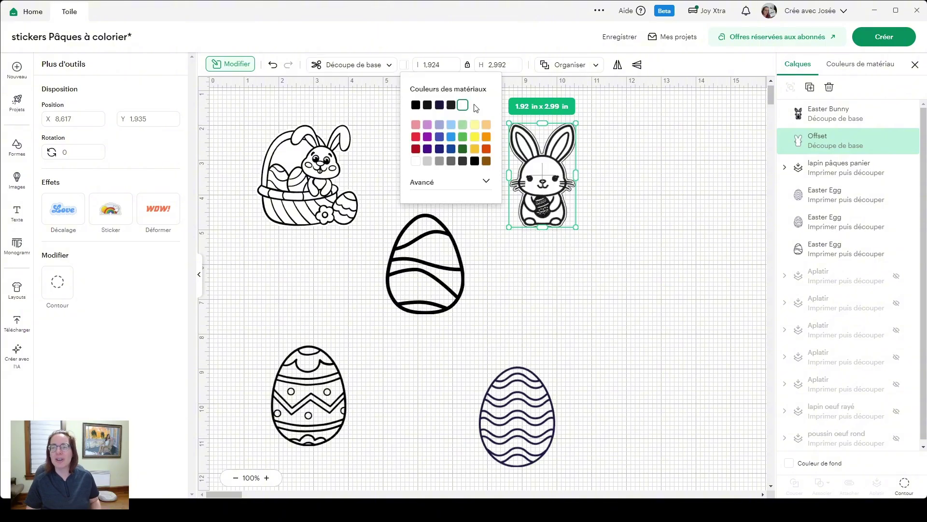
left_click(838, 114, "shift")
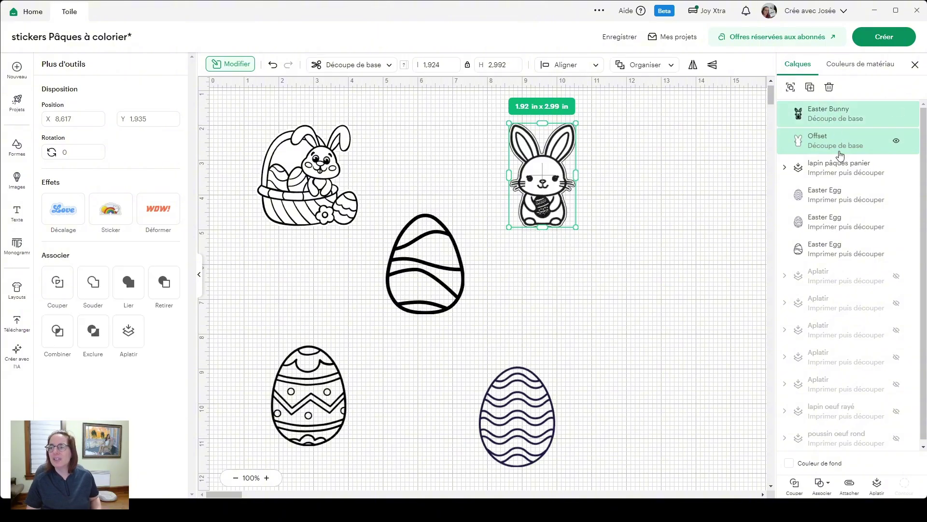
left_click(877, 485)
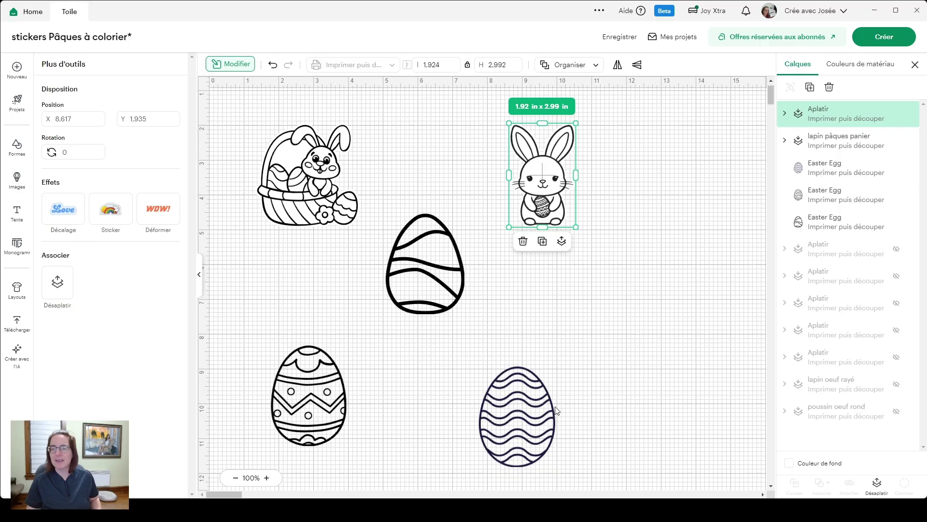
- Create a 0.05 in rounded offset around the egg with thick wavy bands and hide all of the offset's inner contours
left_click(425, 290)
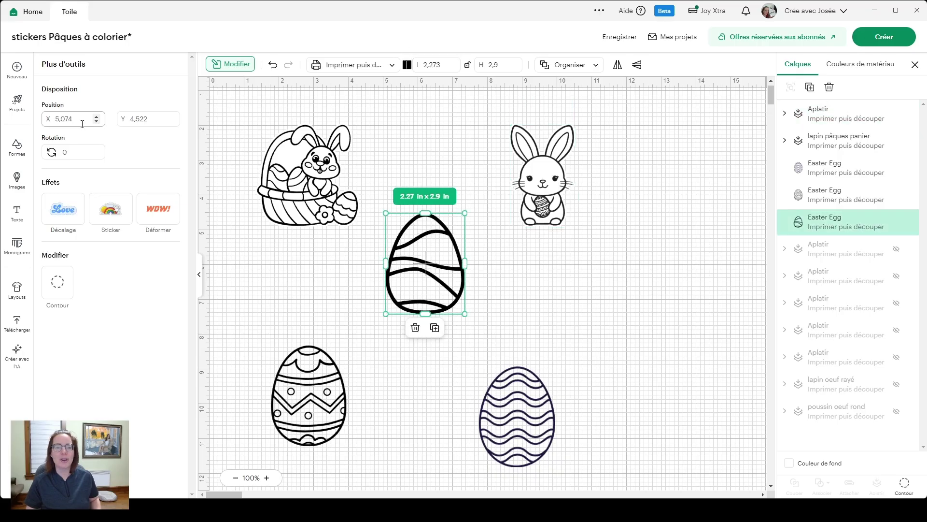
left_click(63, 208)
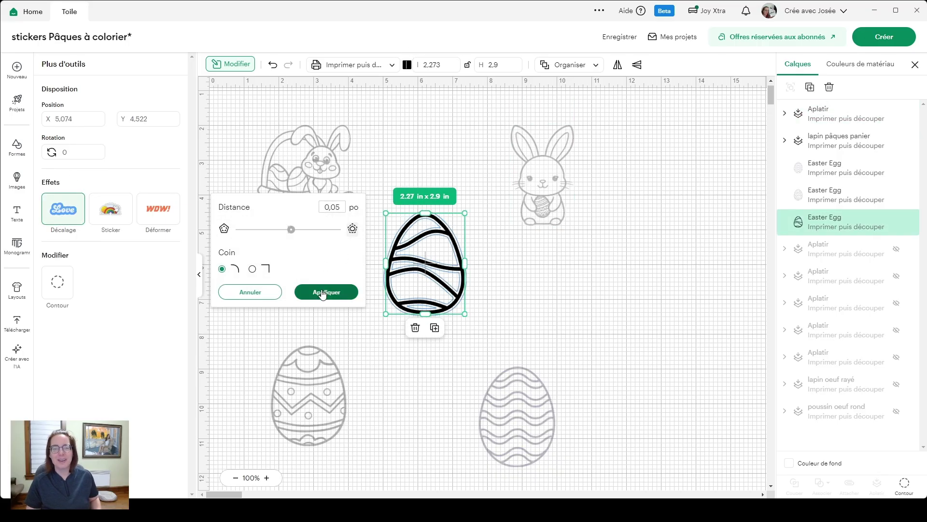
left_click(323, 293)
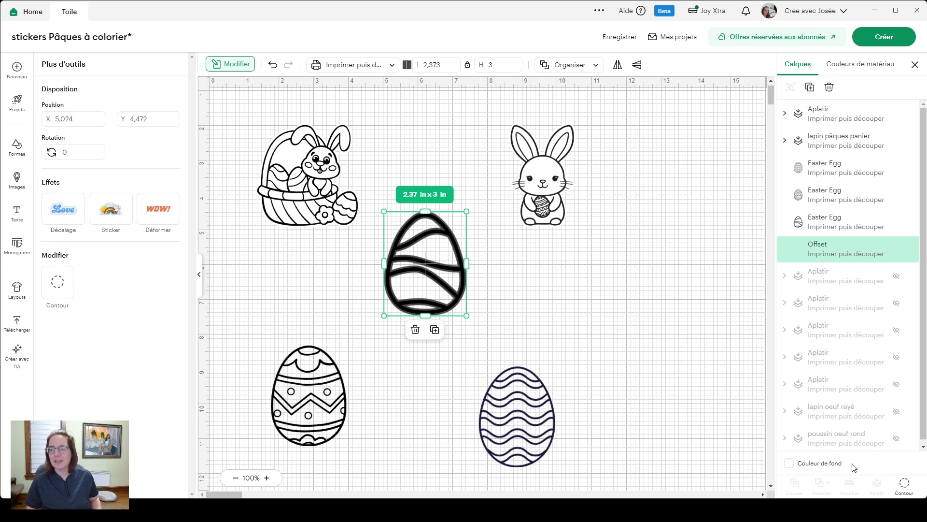
left_click(903, 484)
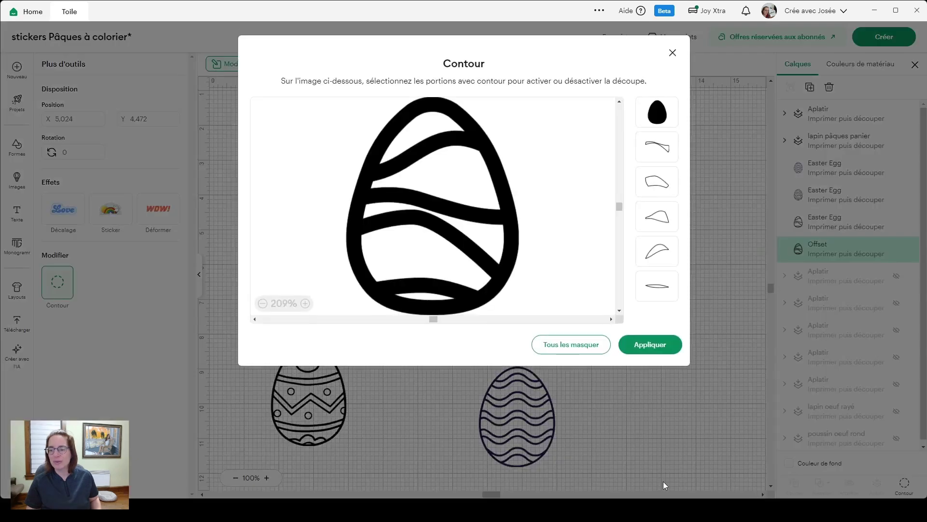
left_click(576, 346)
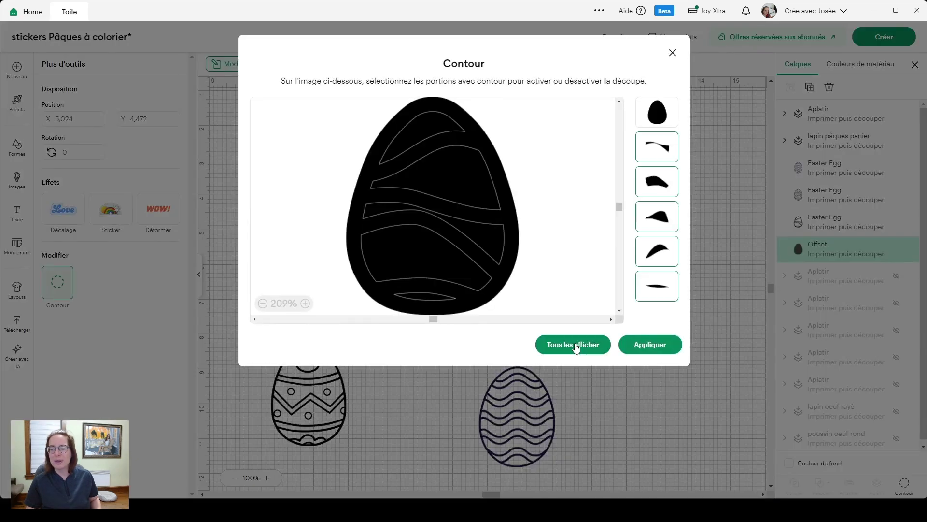
left_click(663, 346)
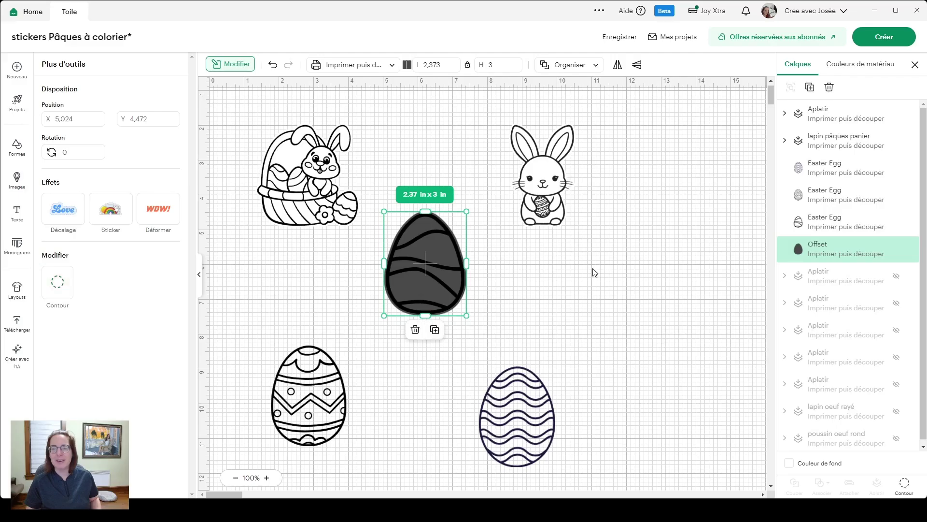
- Colour the wavy-band egg's offset white and flatten it together with the egg drawing
left_click(407, 65)
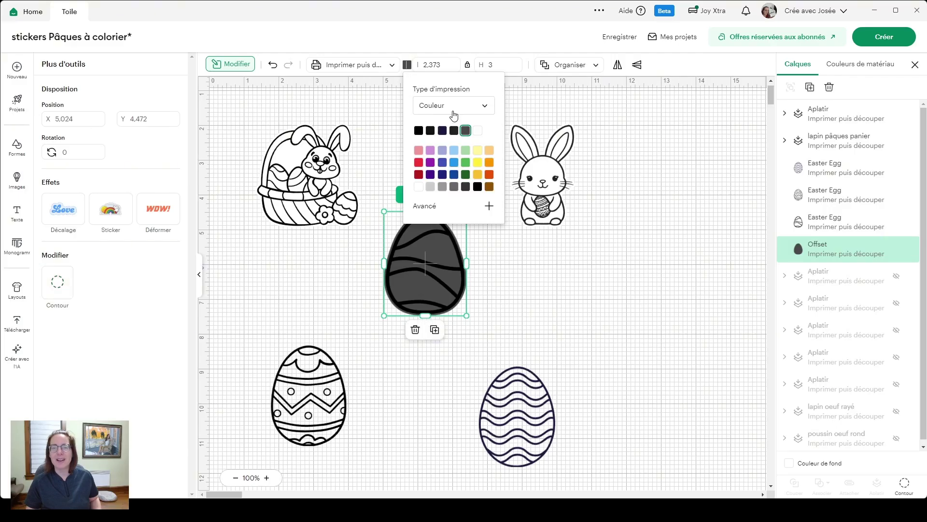
left_click(477, 132)
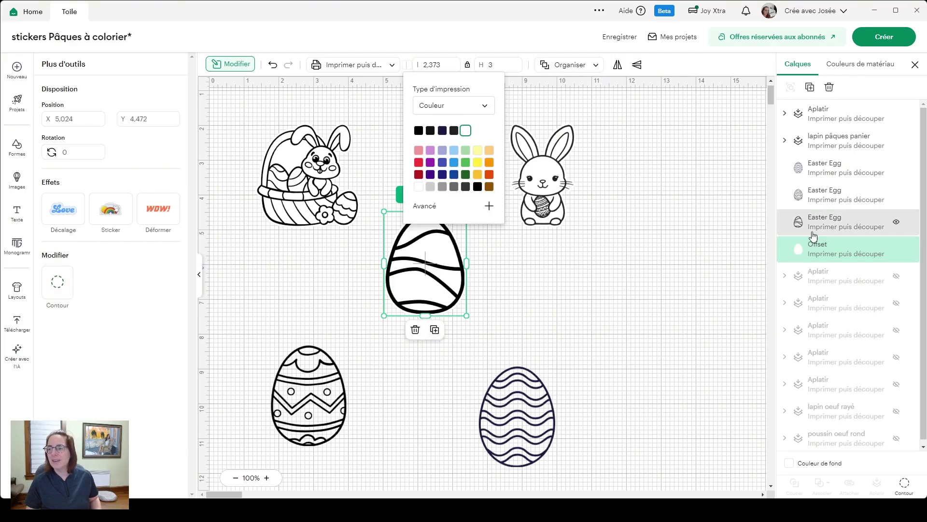
left_click(826, 224, "shift")
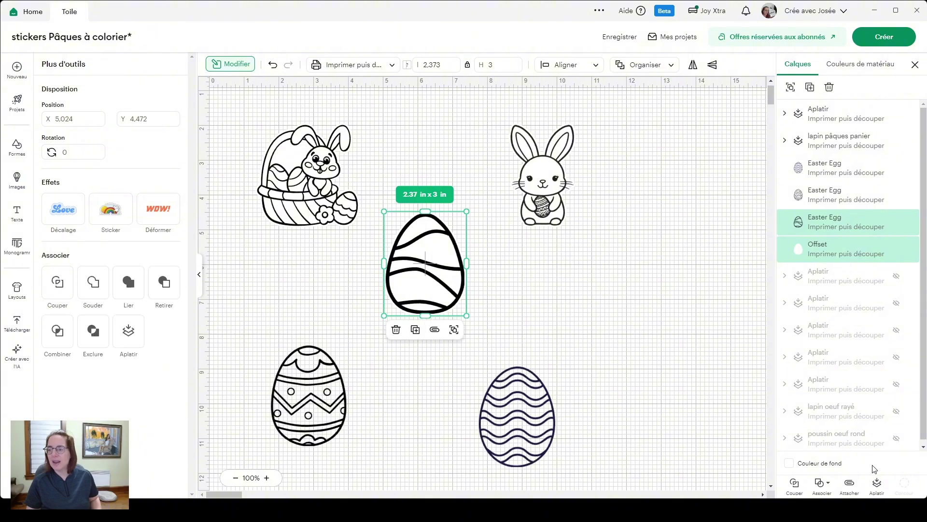
left_click(878, 484)
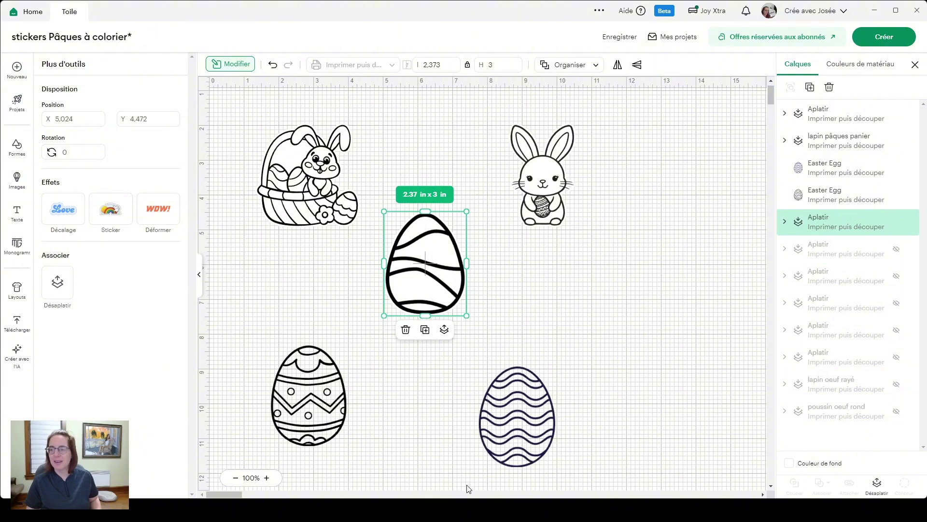
- Give the zigzag-and-dots egg a solid white, 0.05 in rounded offset with all of its inner contours hidden
left_click(326, 395)
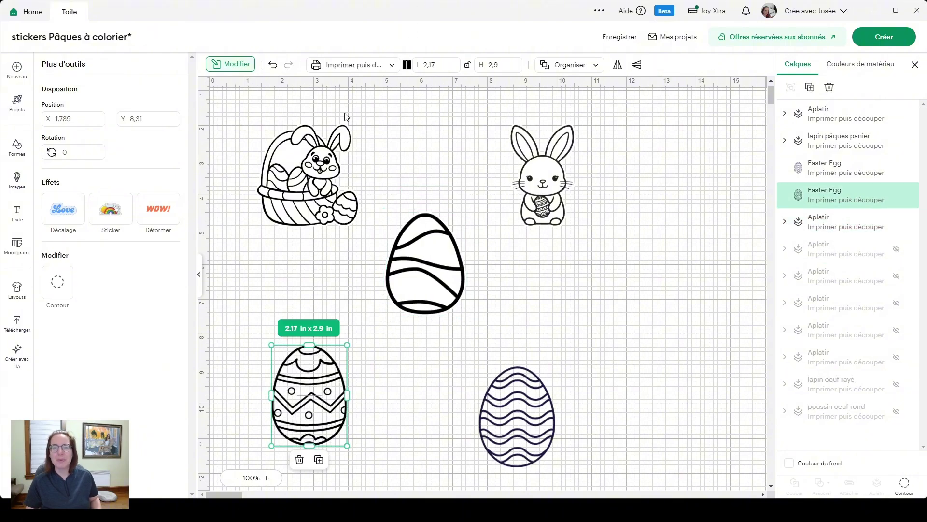
left_click(63, 208)
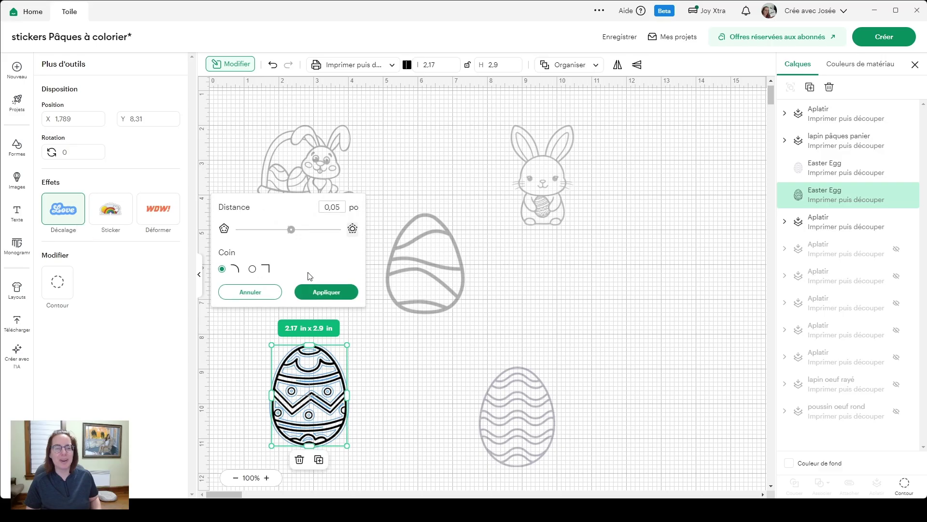
left_click(324, 292)
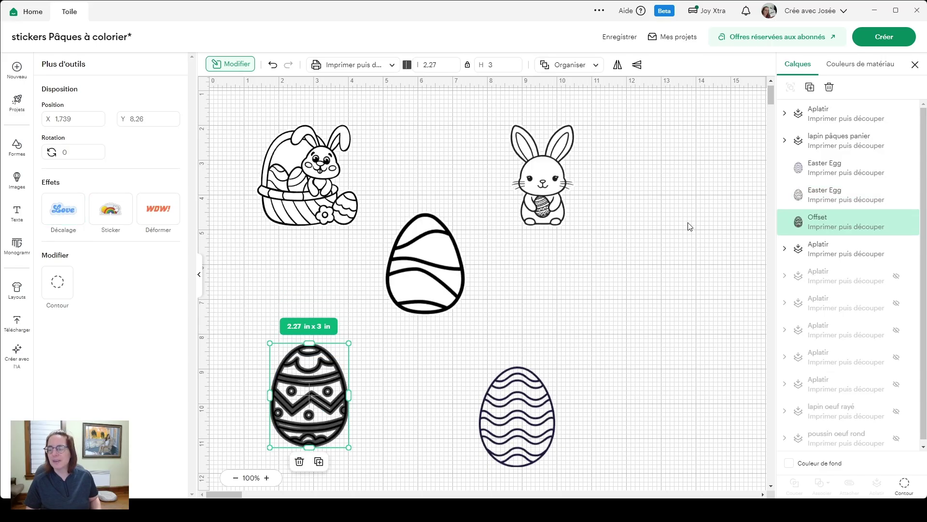
left_click(904, 483)
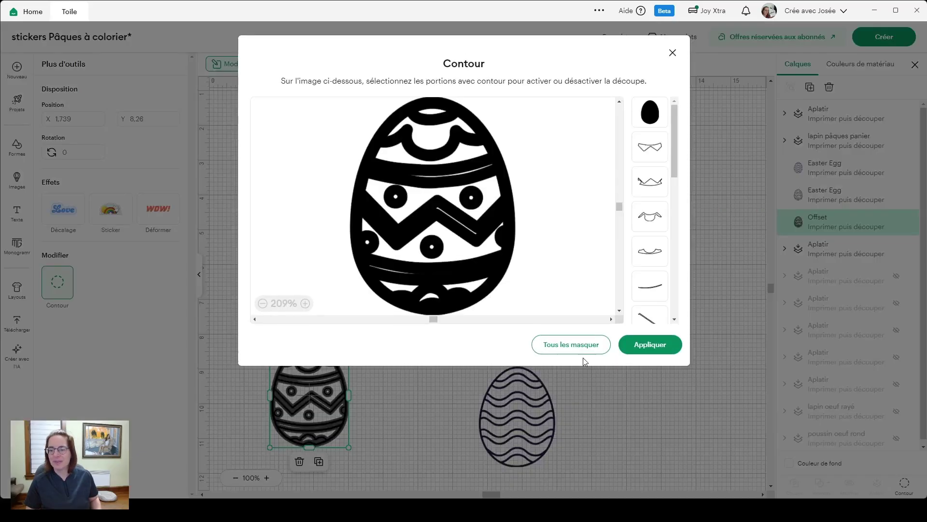
left_click(586, 355)
left_click(648, 345)
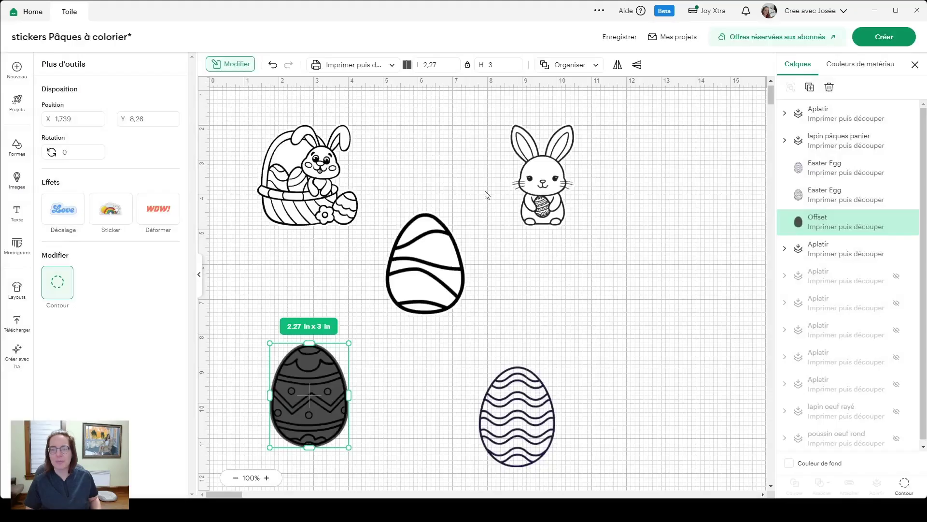
left_click(405, 66)
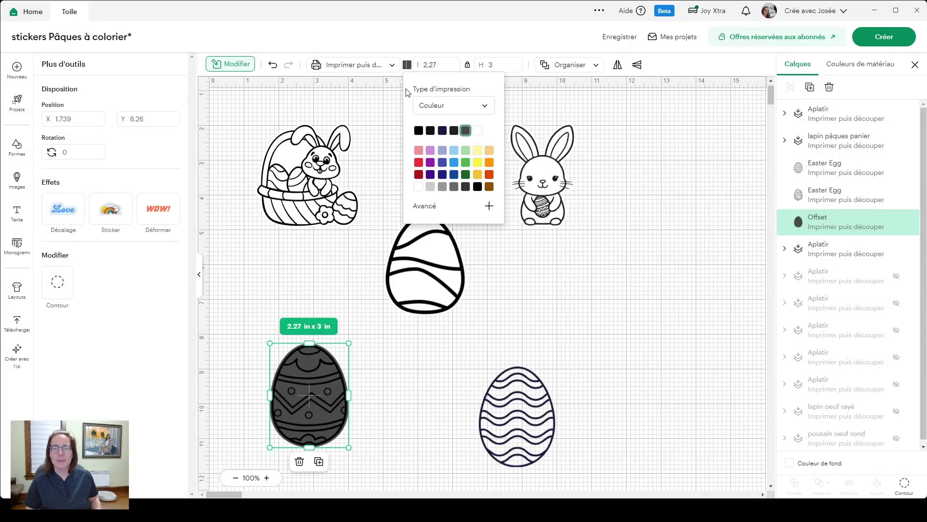
left_click(477, 131)
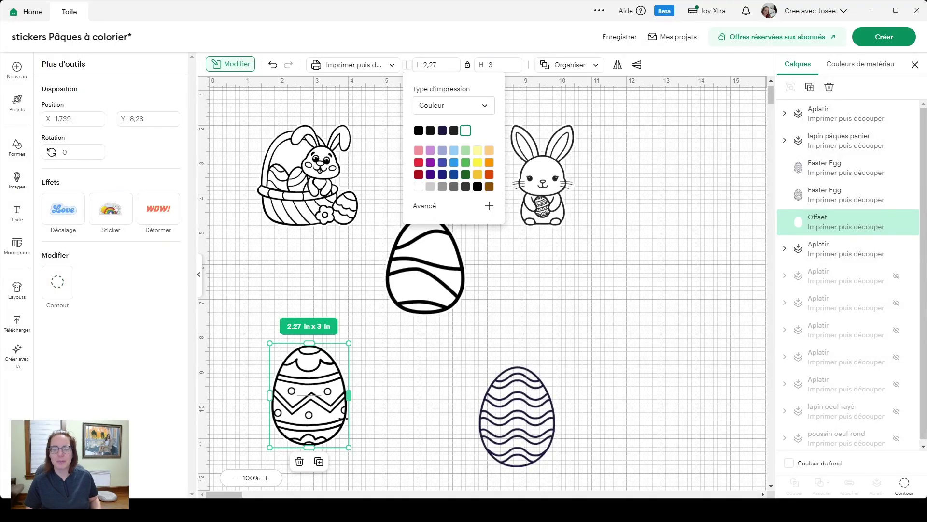
- Give the egg with thin wavy lines a solid white, 0.05 in rounded offset with all of its inner contours hidden
left_click(526, 433)
left_click(63, 209)
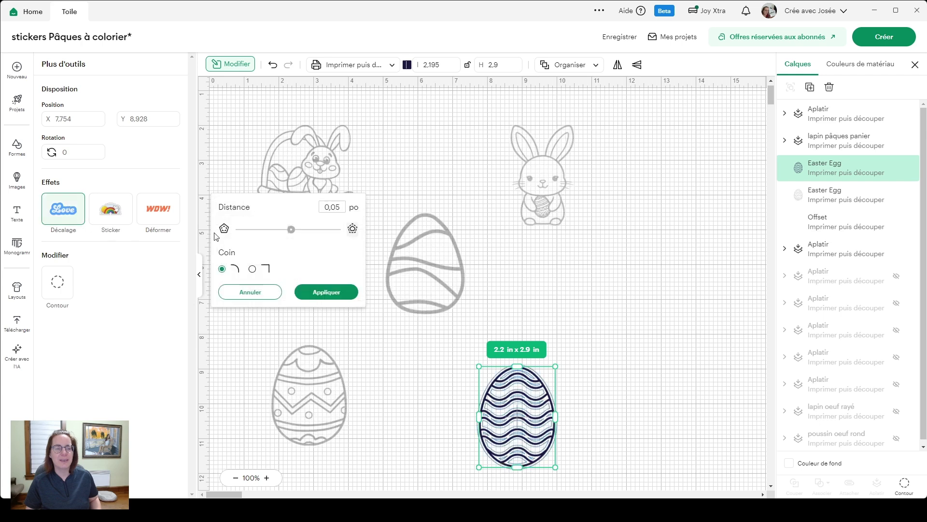
left_click(327, 292)
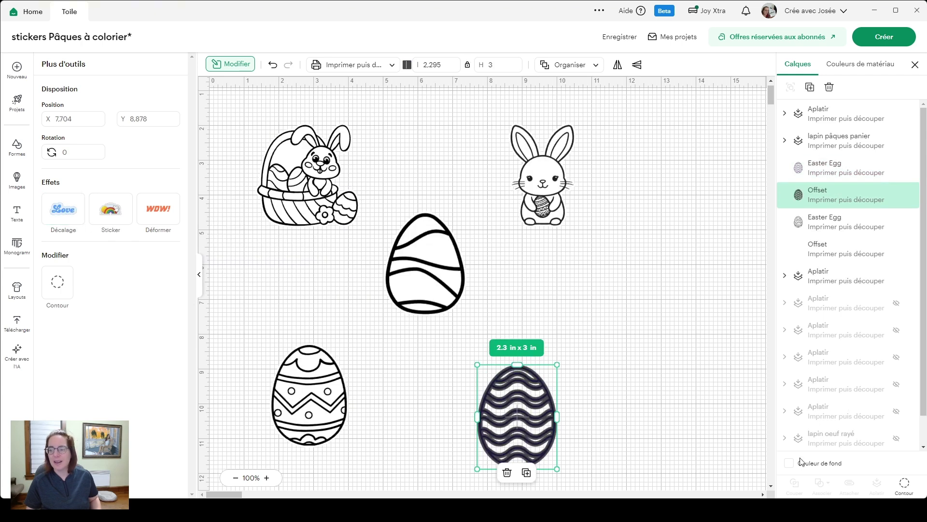
left_click(904, 483)
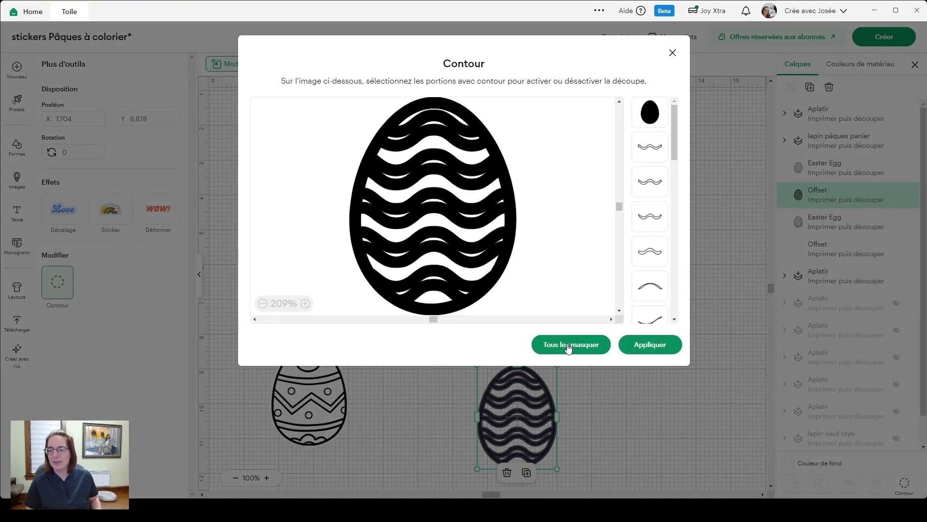
left_click(569, 346)
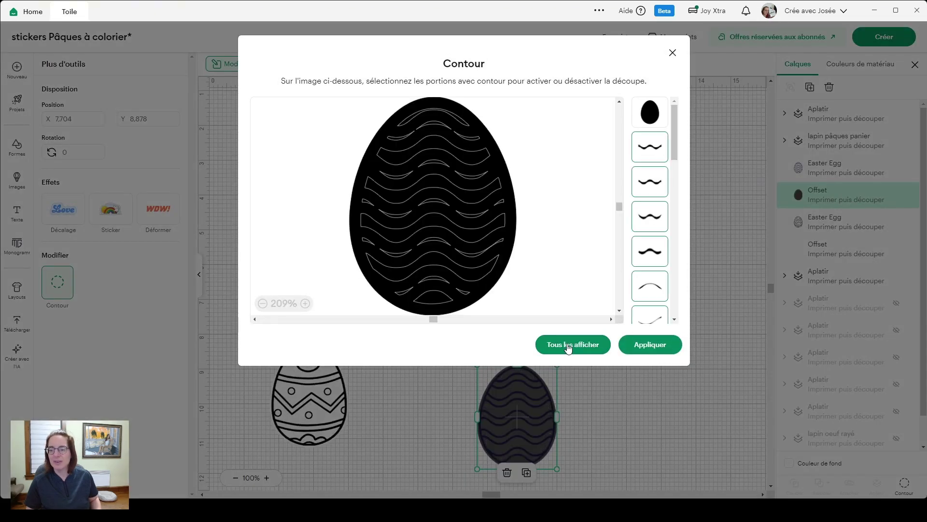
left_click(642, 346)
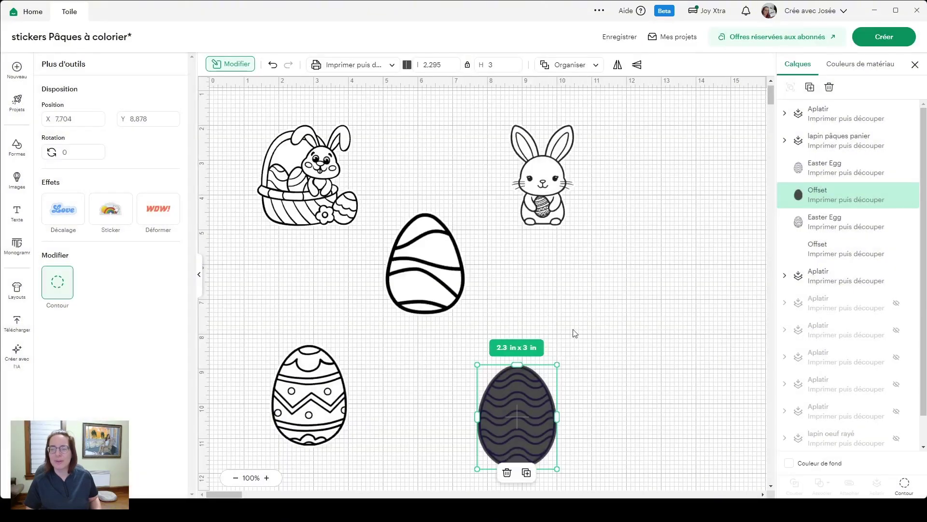
left_click(407, 65)
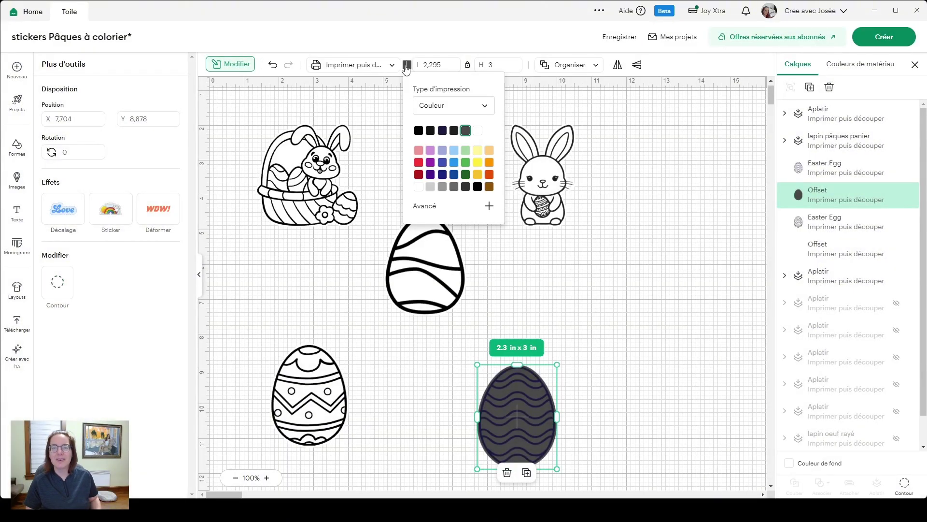
left_click(477, 133)
left_click(591, 317)
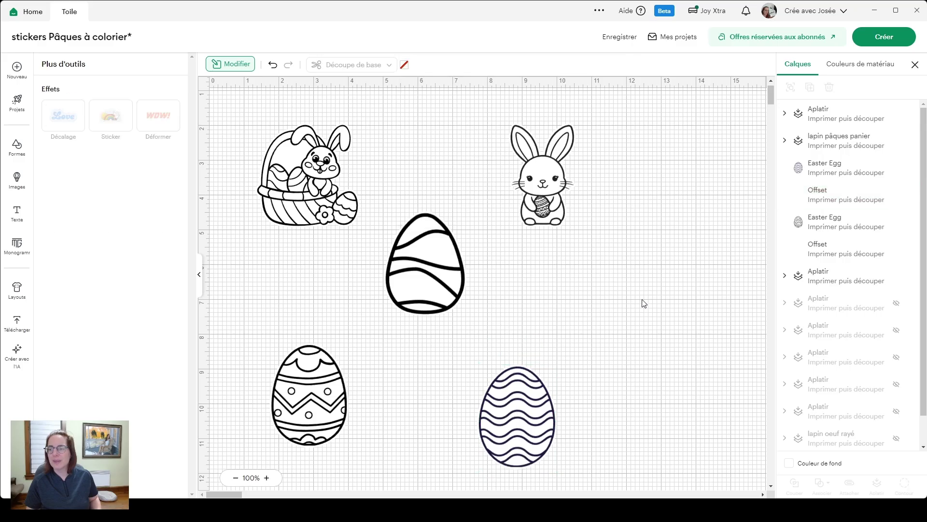
- Flatten the thin-wave egg drawing together with its white offset
left_click(519, 416)
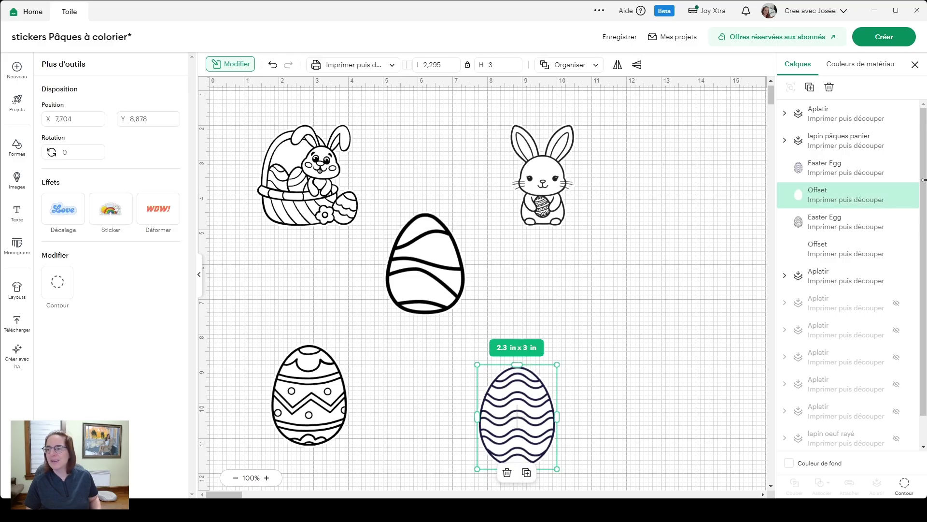
left_click(857, 172, "shift")
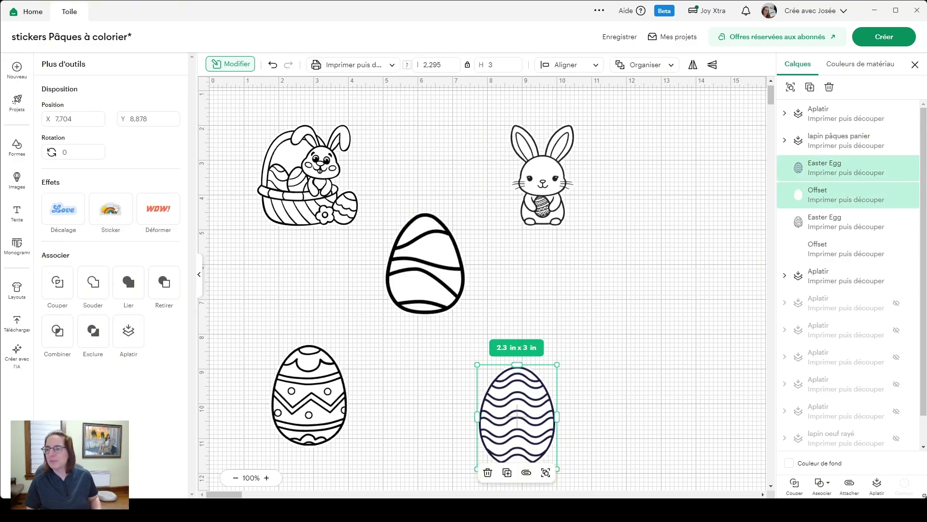
left_click(877, 483)
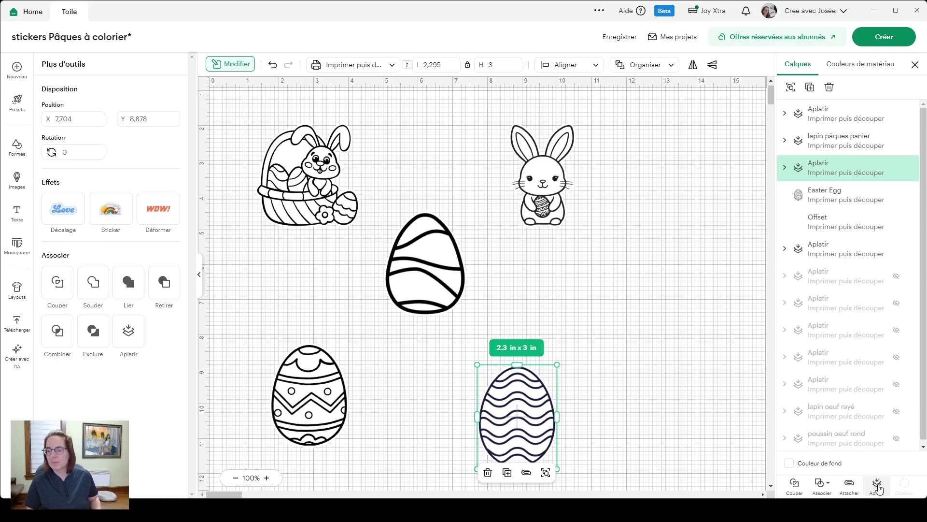
- Flatten the zigzag-and-dots egg drawing together with its white offset
left_click(821, 222)
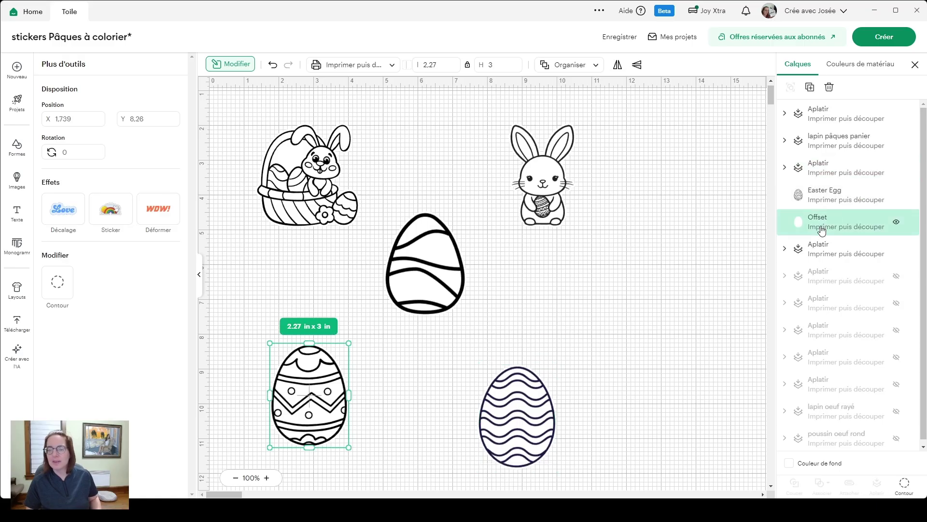
left_click(818, 199, "shift")
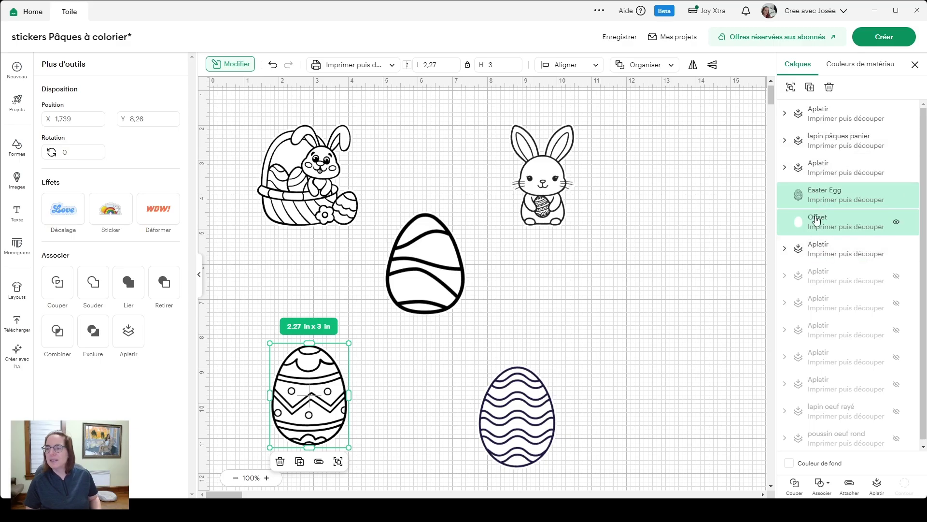
left_click(878, 489)
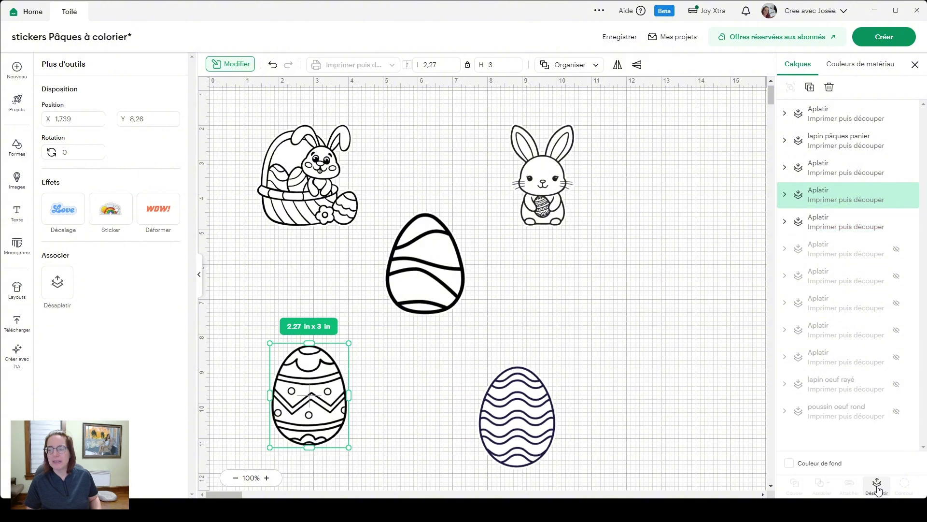
left_click(701, 411)
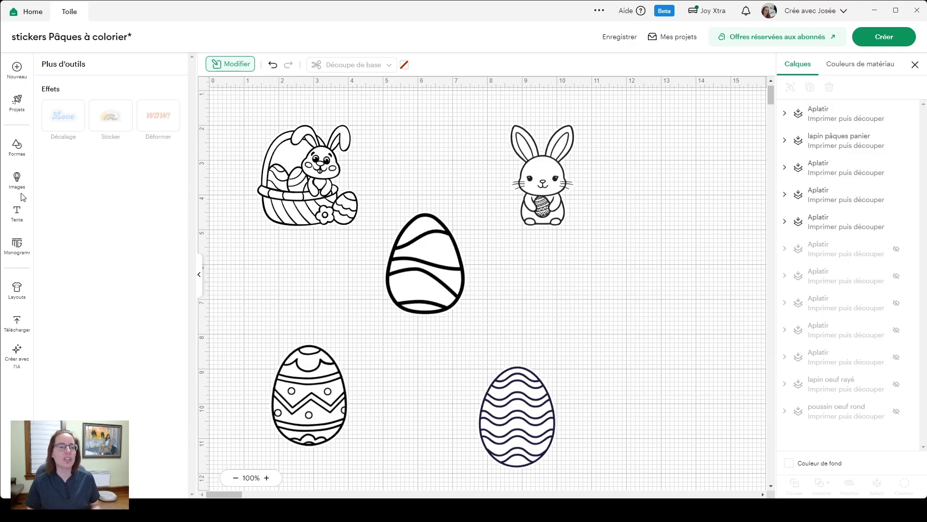
- Insert a square, unlock its proportions, resize it to 6.7 in wide by 8.8 in high, and lock the proportions again
left_click(16, 151)
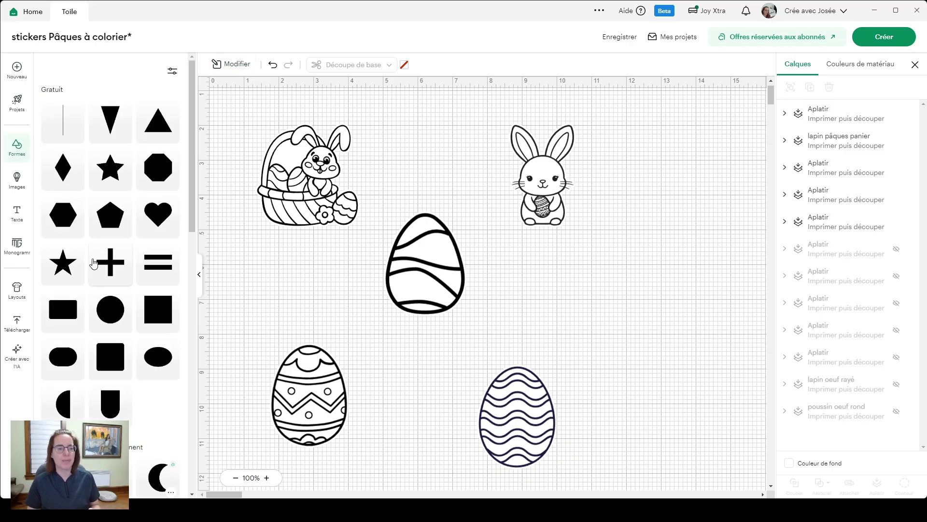
left_click(159, 319)
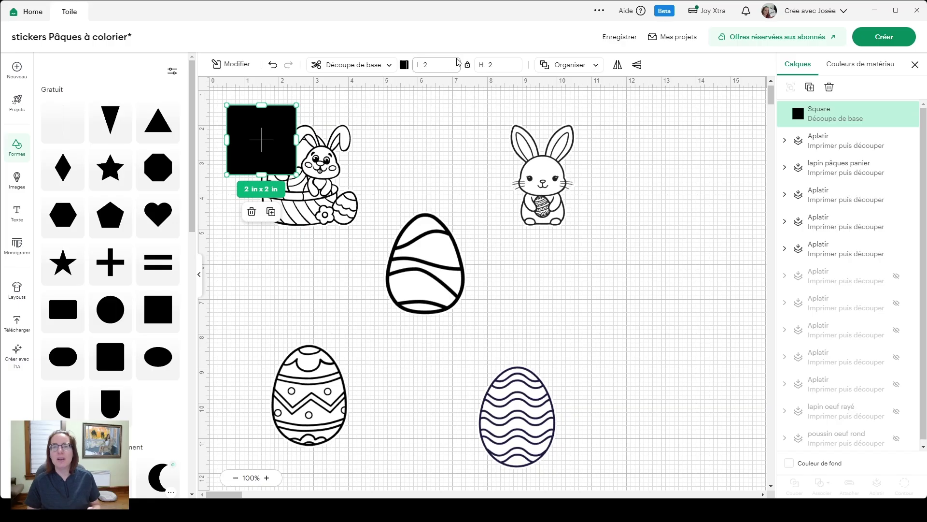
left_click(468, 66)
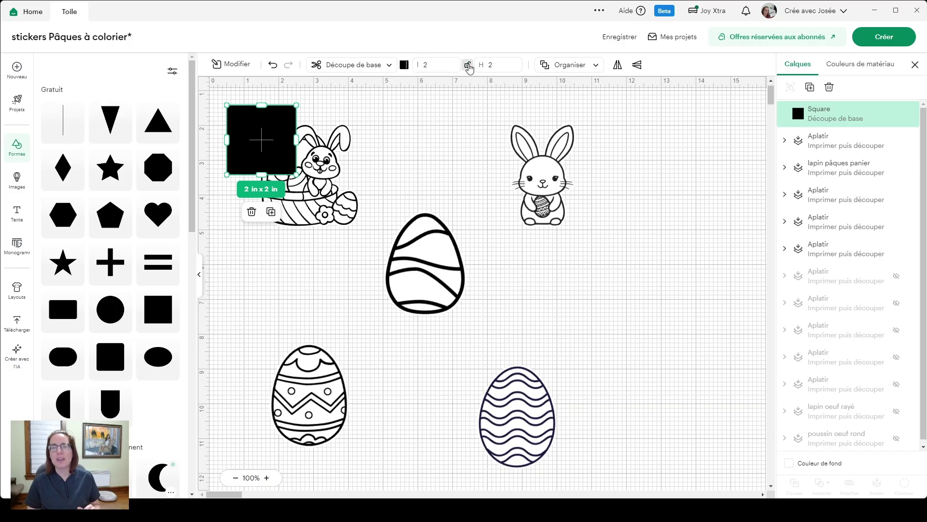
left_click(433, 67)
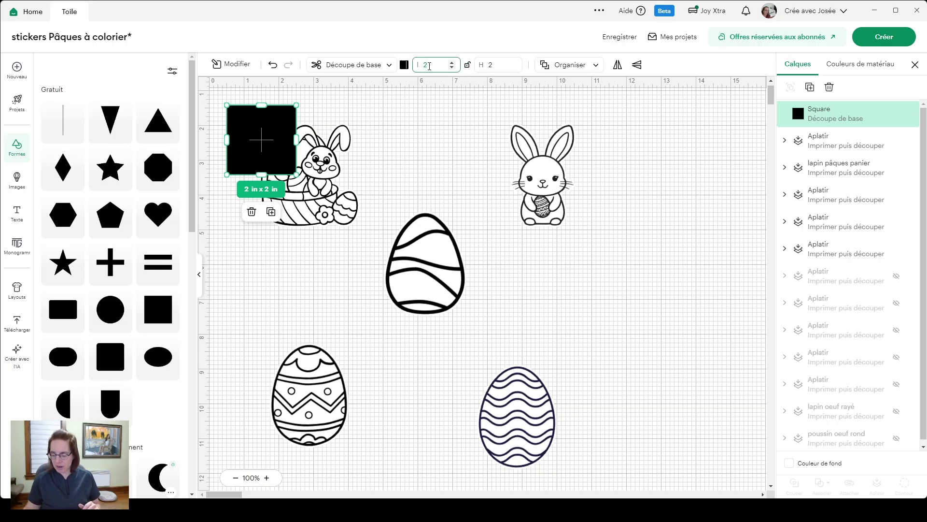
type("6.7")
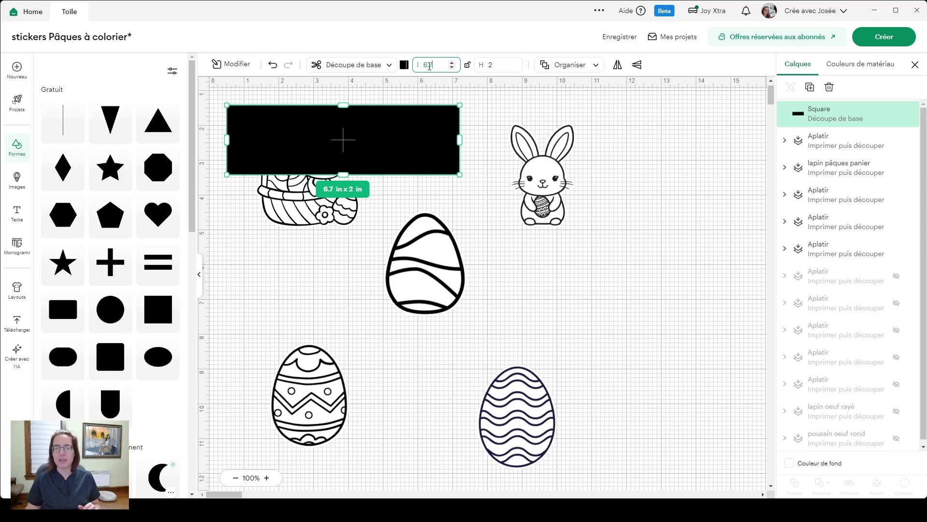
left_click(500, 64)
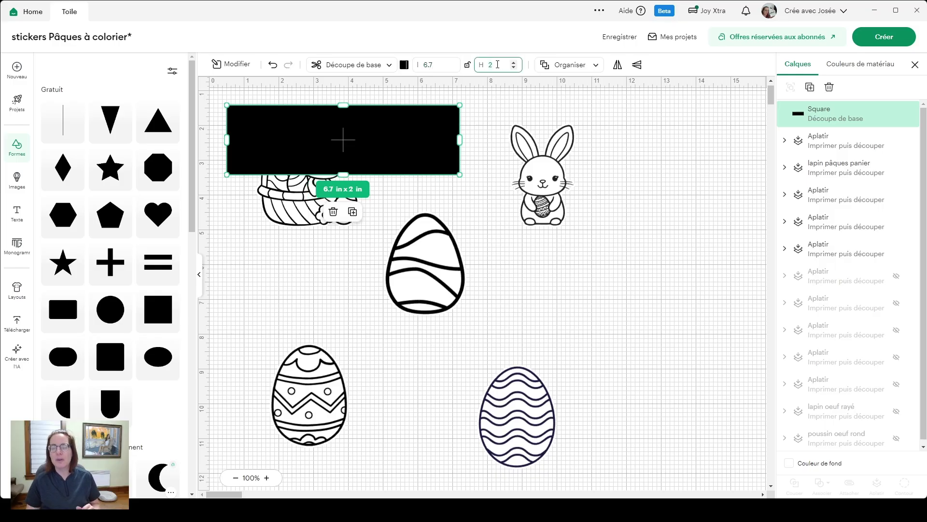
type("8.8")
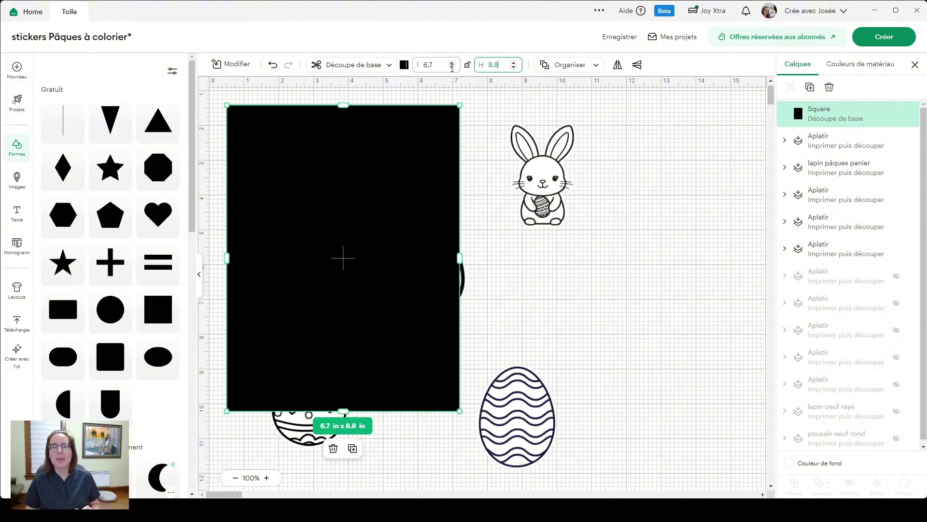
left_click(467, 66)
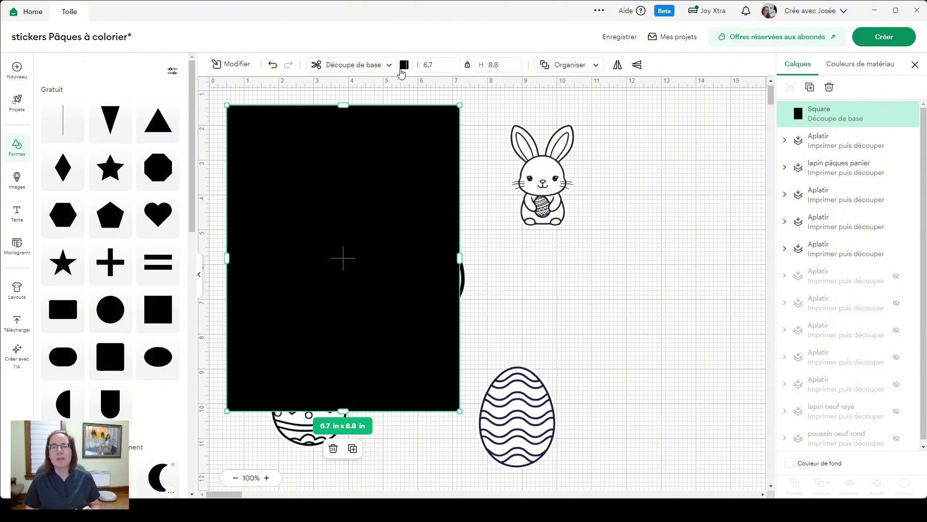
- Colour the 6.7 x 8.8 in rectangle bright yellow and move it to the right of the basket bunny
left_click(403, 65)
left_click(474, 137)
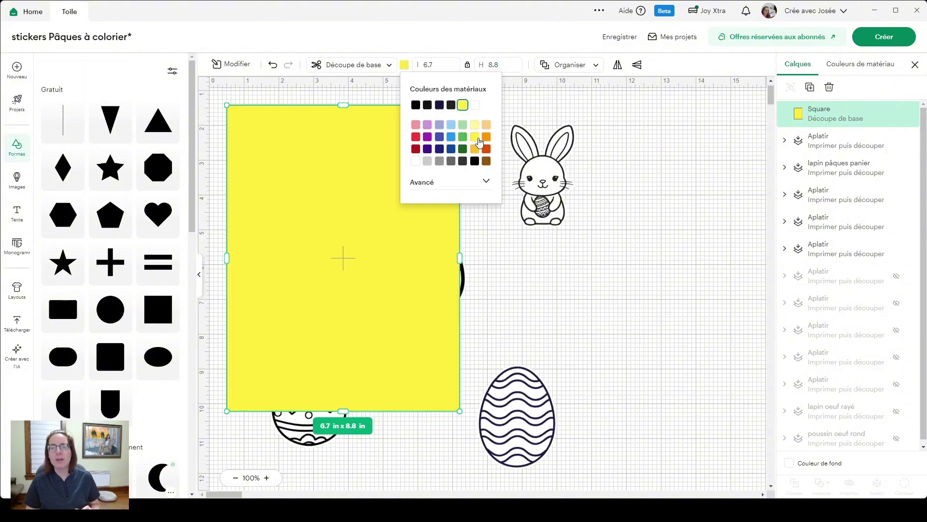
left_click_drag(340, 259, 540, 269)
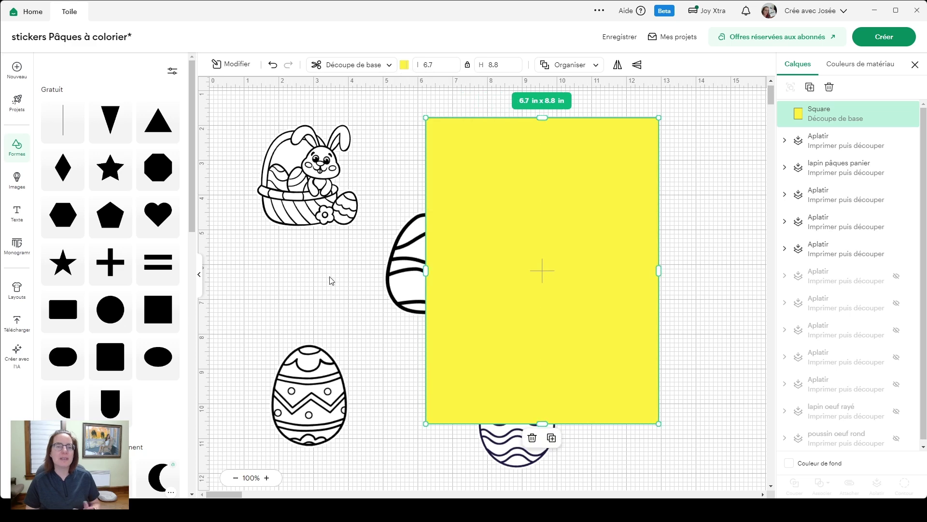
- Move the basket bunny into the upper-left corner of the yellow rectangle and bring it to the front
left_click(309, 176)
left_click_drag(308, 176, 488, 178)
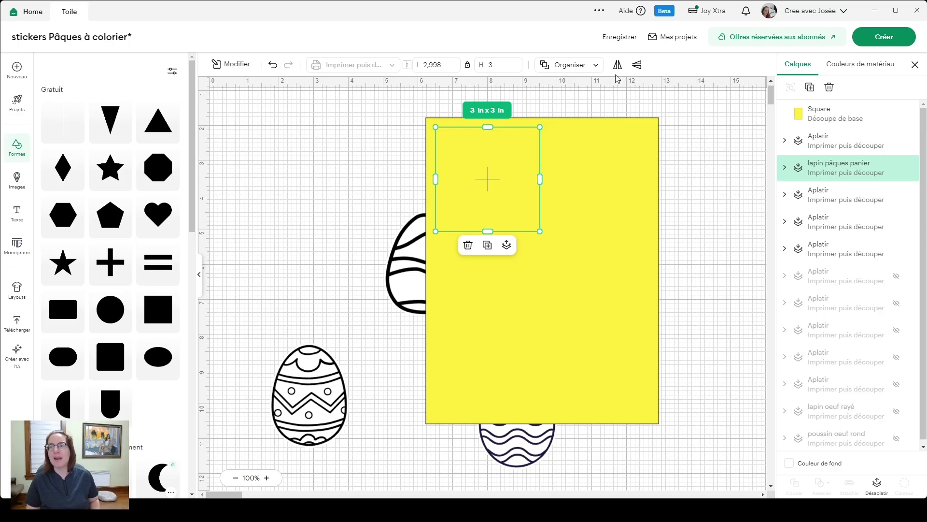
left_click(574, 72)
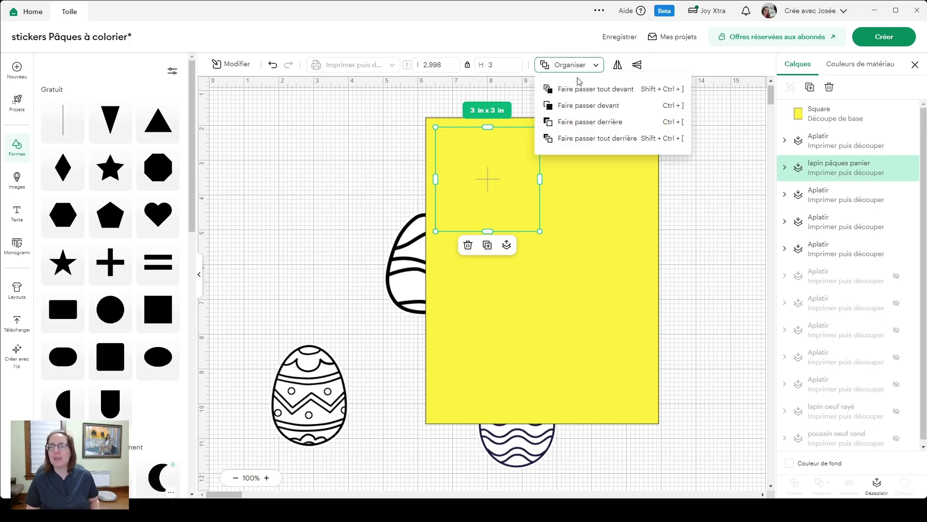
left_click(582, 87)
- Move the curved-stripe egg into the upper-right corner of the yellow rectangle, beside the basket bunny, and bring it to the front
left_click_drag(398, 310, 567, 208)
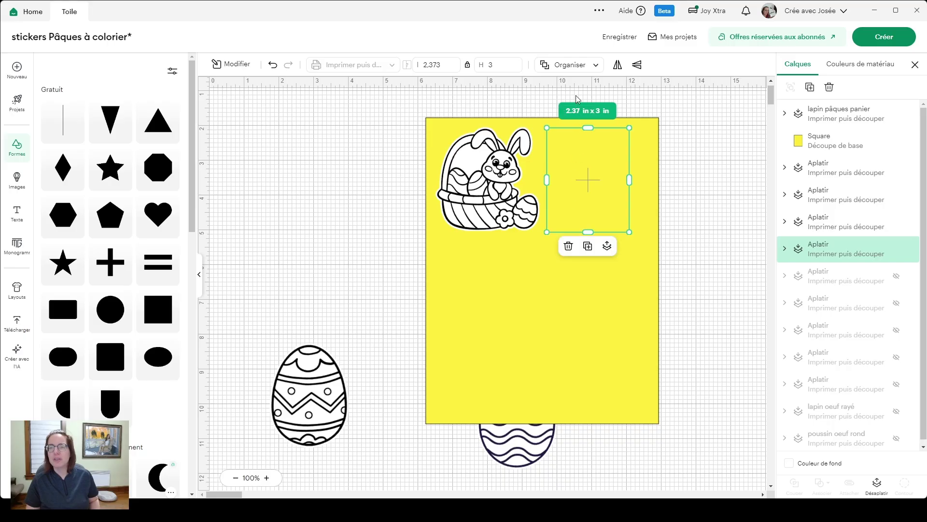
left_click(571, 68)
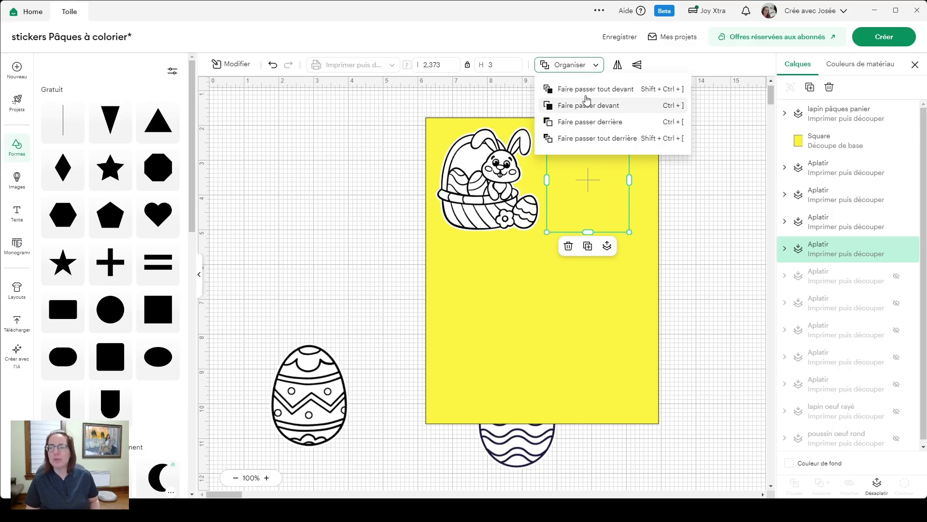
left_click(581, 88)
- Place the zigzag egg under the basket bunny and the wavy-line egg under the curved-stripe egg, bringing each to the front
left_click_drag(292, 412, 459, 306)
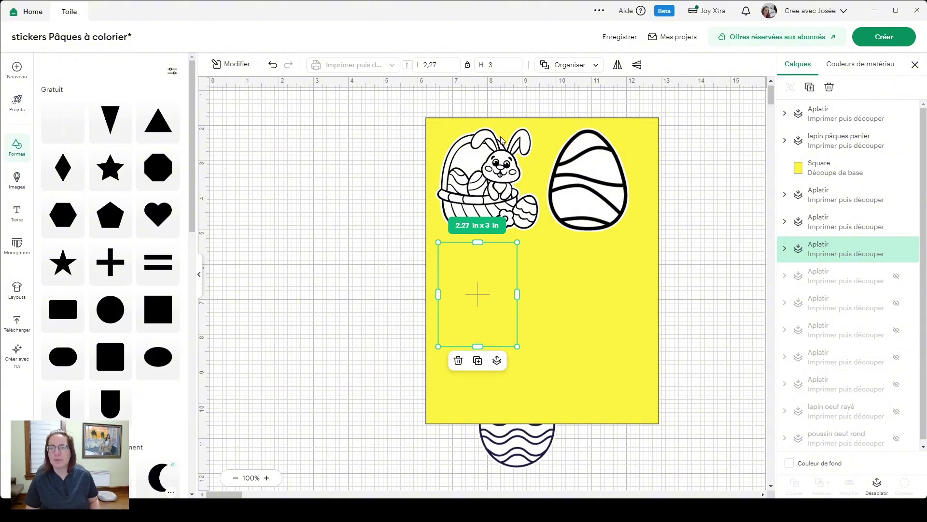
left_click(550, 64)
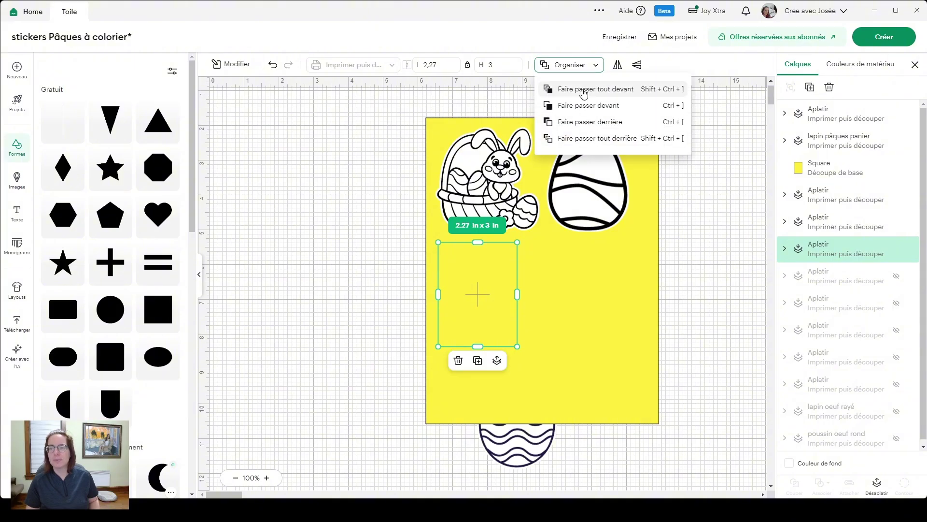
left_click(583, 91)
left_click_drag(571, 439, 613, 315)
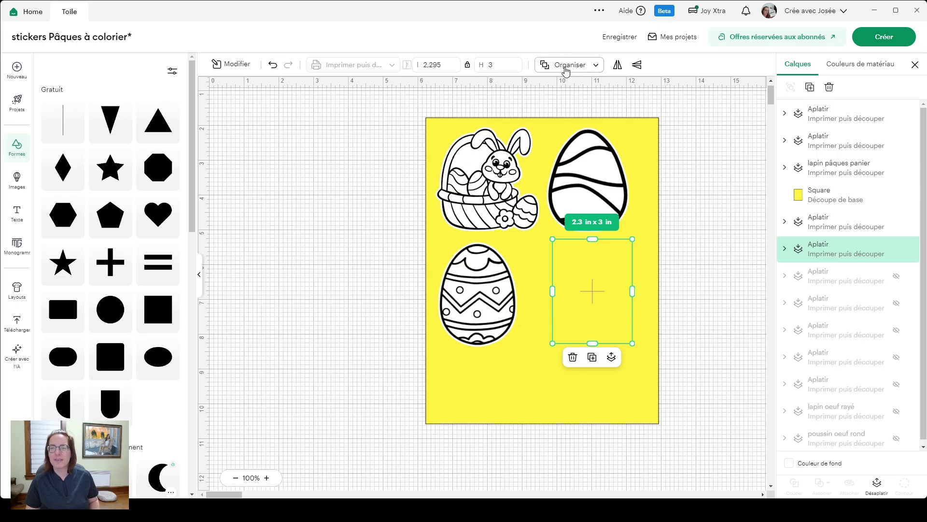
left_click(564, 65)
left_click(581, 90)
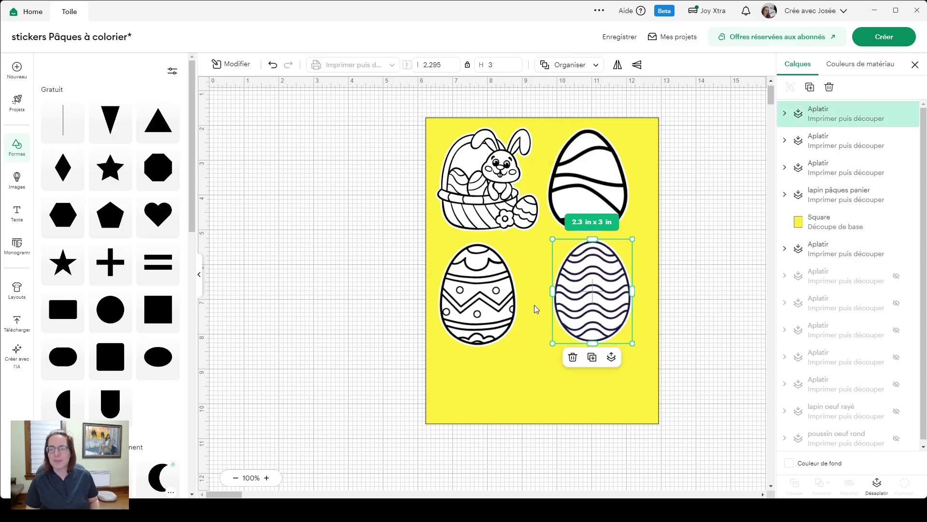
- Shift the yellow rectangle aside to uncover the bunny holding an egg, then place that bunny at the rectangle's bottom centre, in front of it
left_click(516, 394)
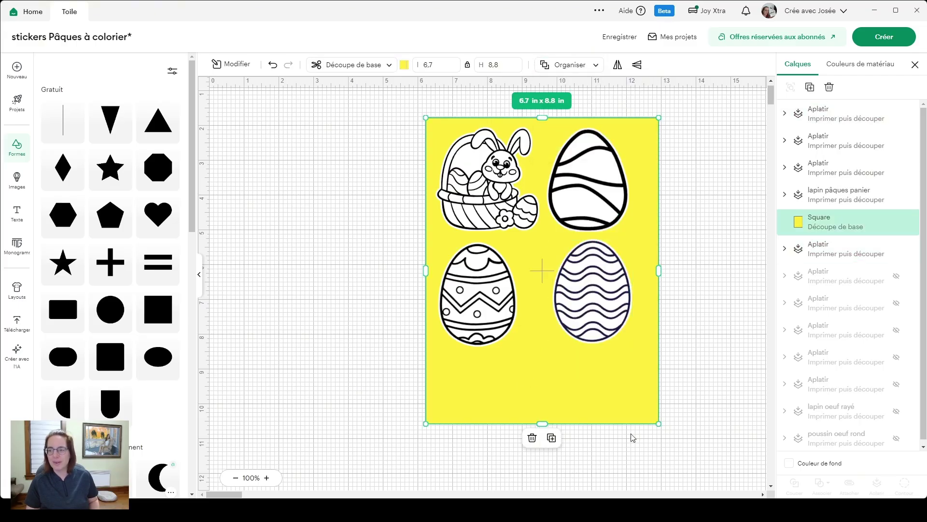
left_click(825, 194)
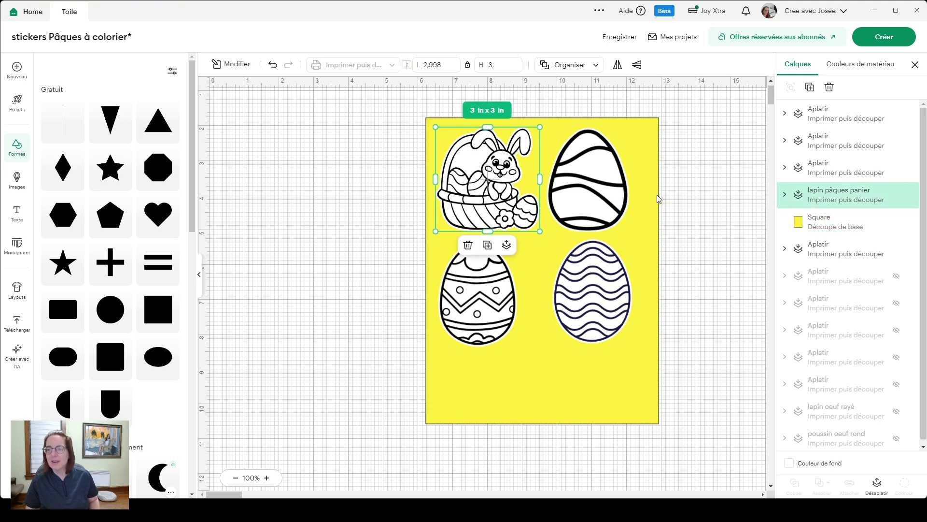
left_click_drag(512, 395, 345, 391)
left_click_drag(534, 148, 575, 441)
left_click_drag(319, 343, 482, 344)
left_click_drag(582, 473, 541, 383)
left_click(564, 64)
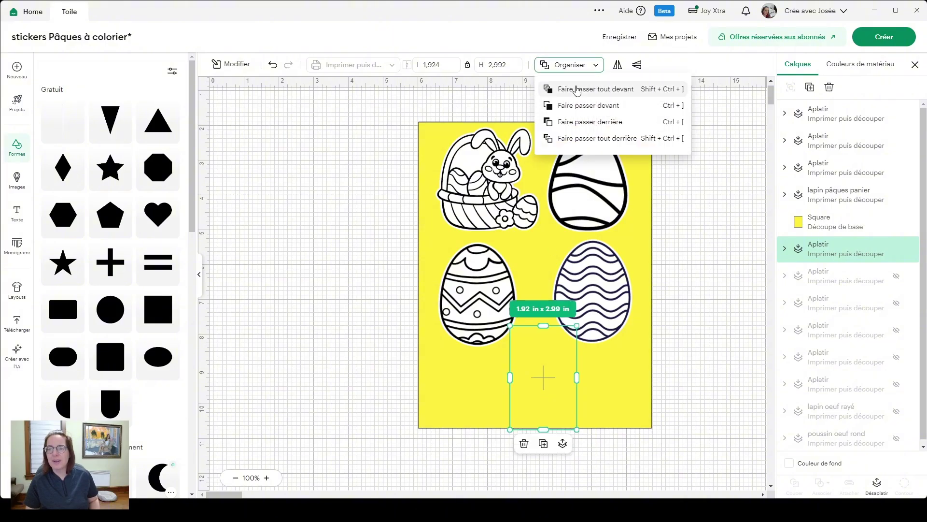
left_click(576, 91)
- Spread the upper four stickers toward the side edges of the yellow rectangle and nudge the bottom bunny slightly to the left
left_click_drag(478, 184, 464, 182)
left_click(581, 179)
left_click_drag(581, 178, 587, 179)
left_click_drag(478, 303, 465, 302)
left_click_drag(582, 304, 599, 304)
left_click_drag(547, 377, 540, 377)
left_click(374, 352)
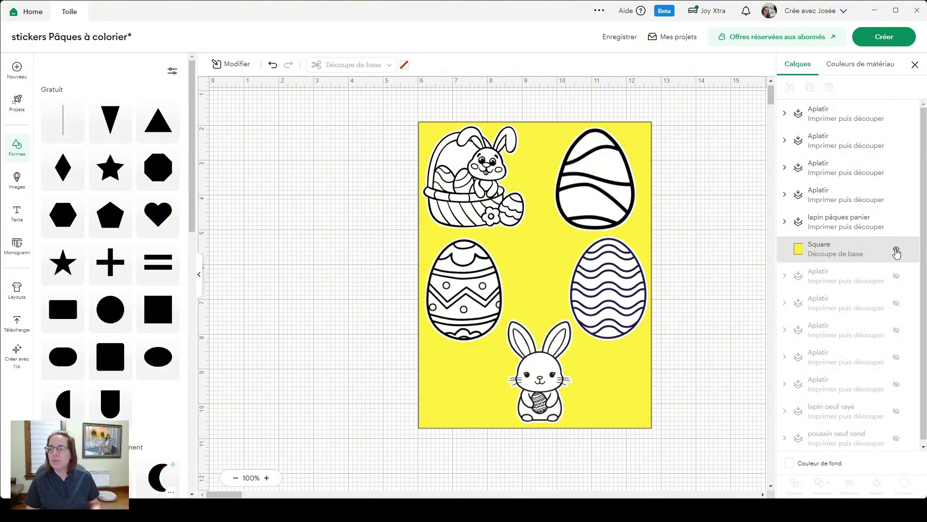
- Hide the yellow rectangle and attach the five visible stickers together
left_click(896, 252)
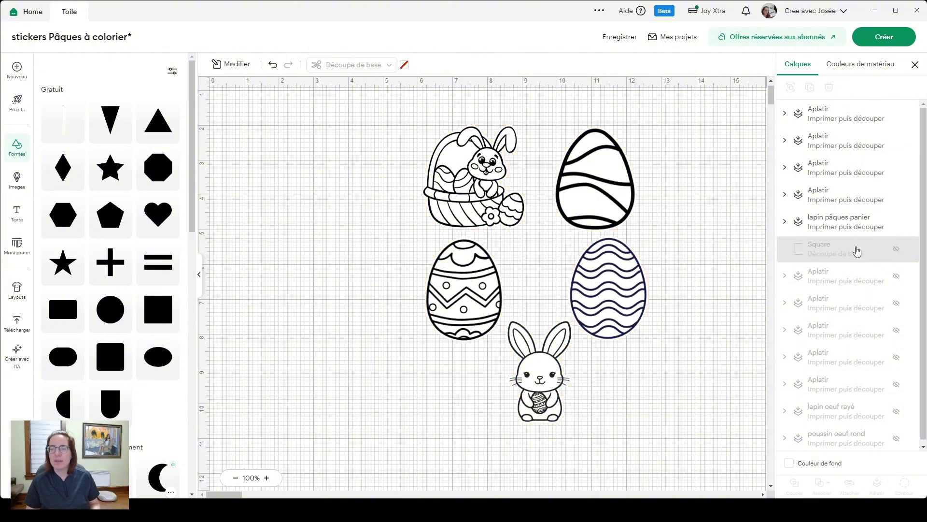
left_click_drag(416, 111, 674, 435)
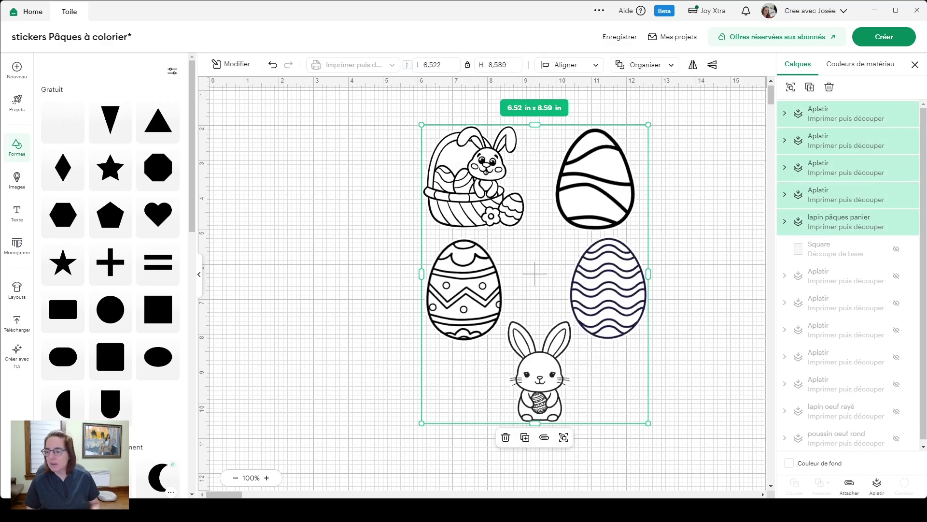
left_click(850, 483)
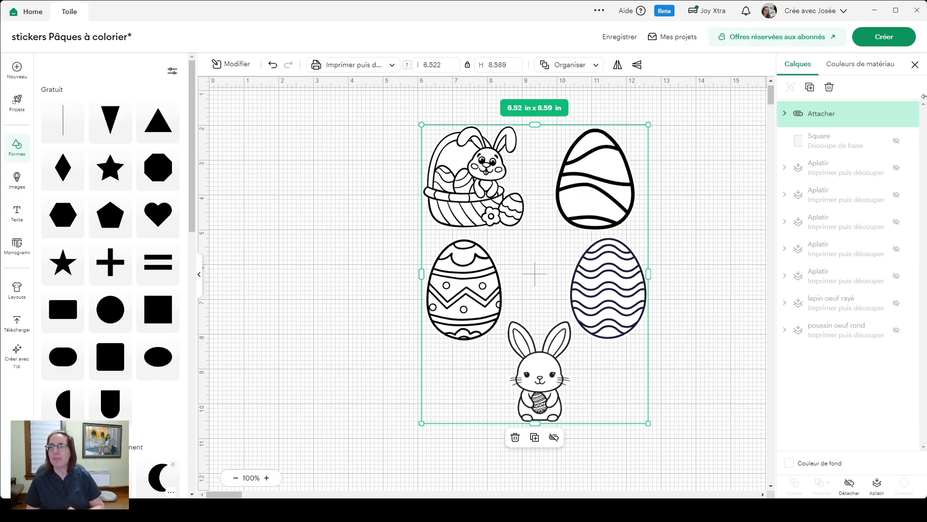
- Start making the project on the 8.5 x 11 in mat layout and proceed to its print settings
left_click(878, 37)
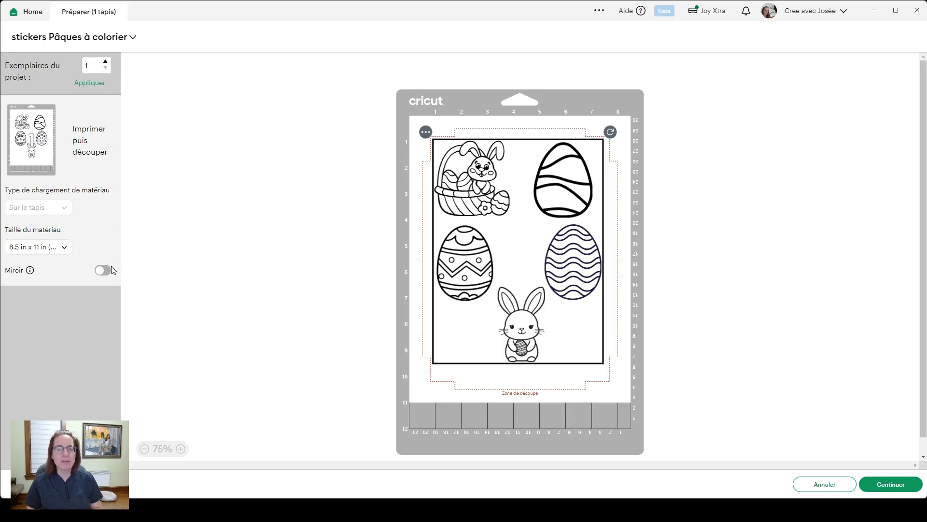
left_click(891, 485)
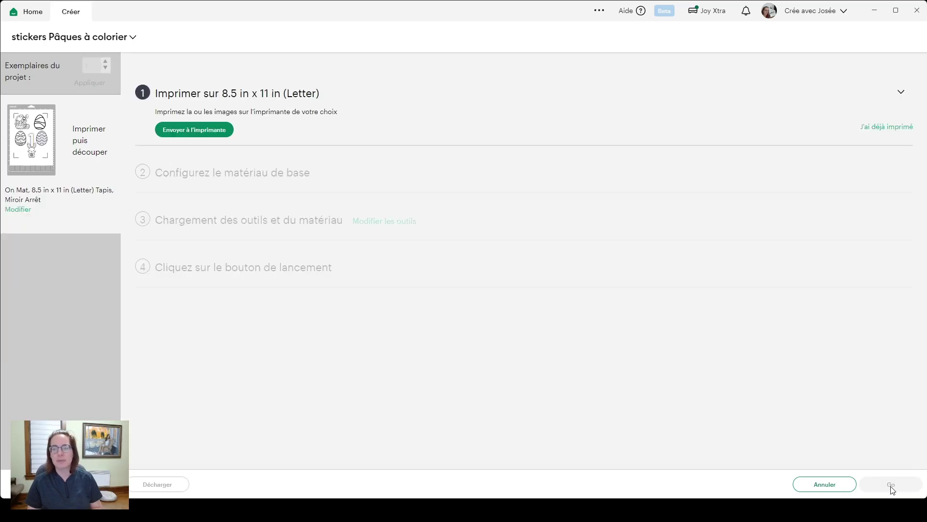
left_click(189, 134)
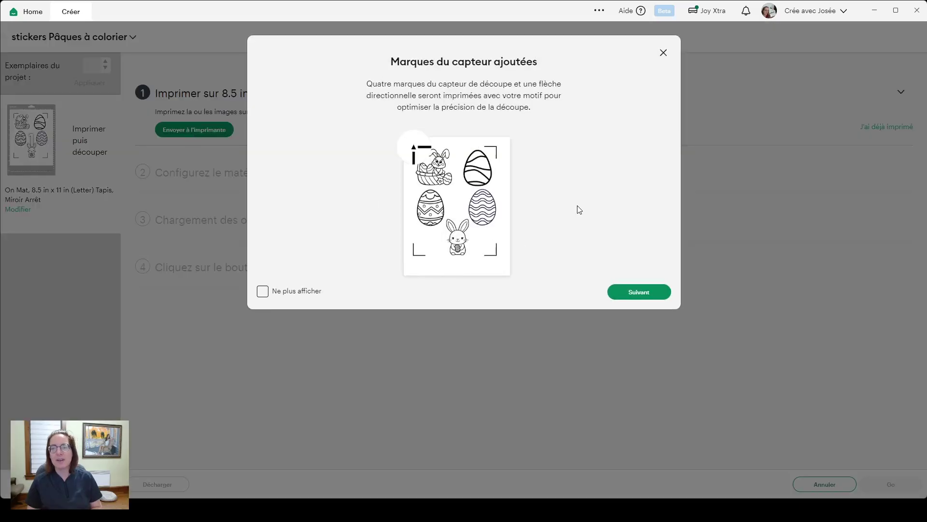
left_click(643, 292)
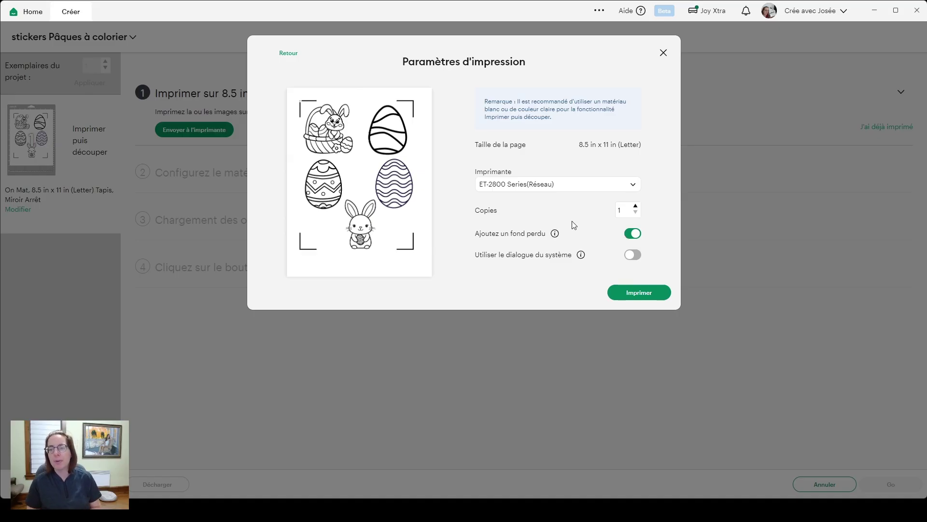
- Enable the system print dialog, print the sticker sheet with bleed, and finish the print quality check
left_click(636, 255)
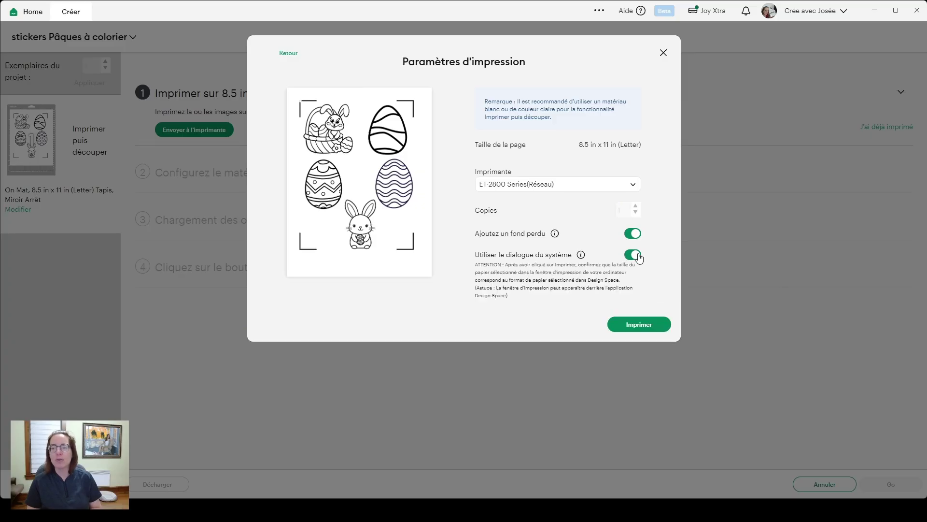
left_click(638, 327)
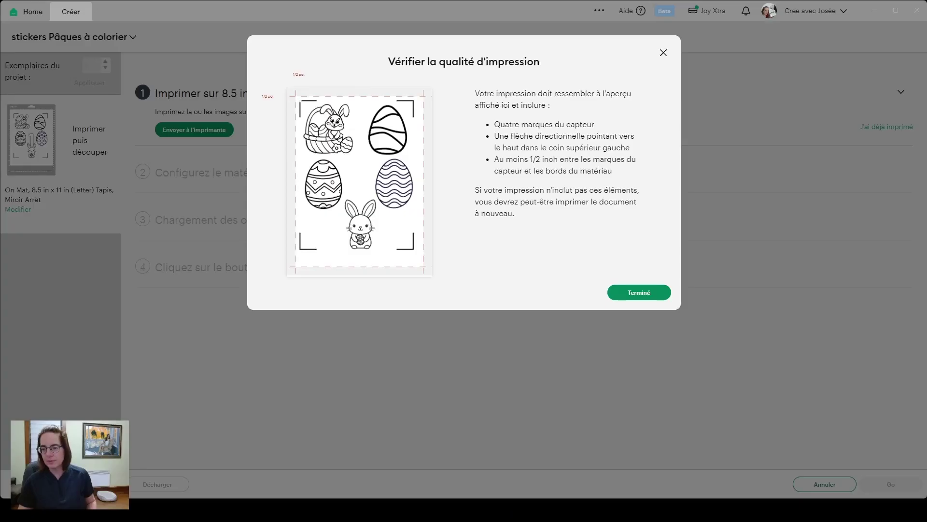
left_click(635, 295)
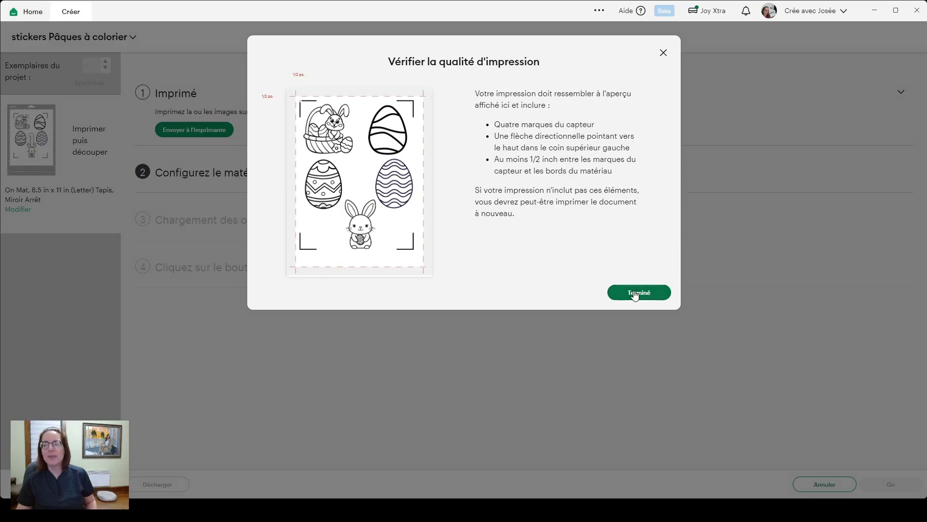